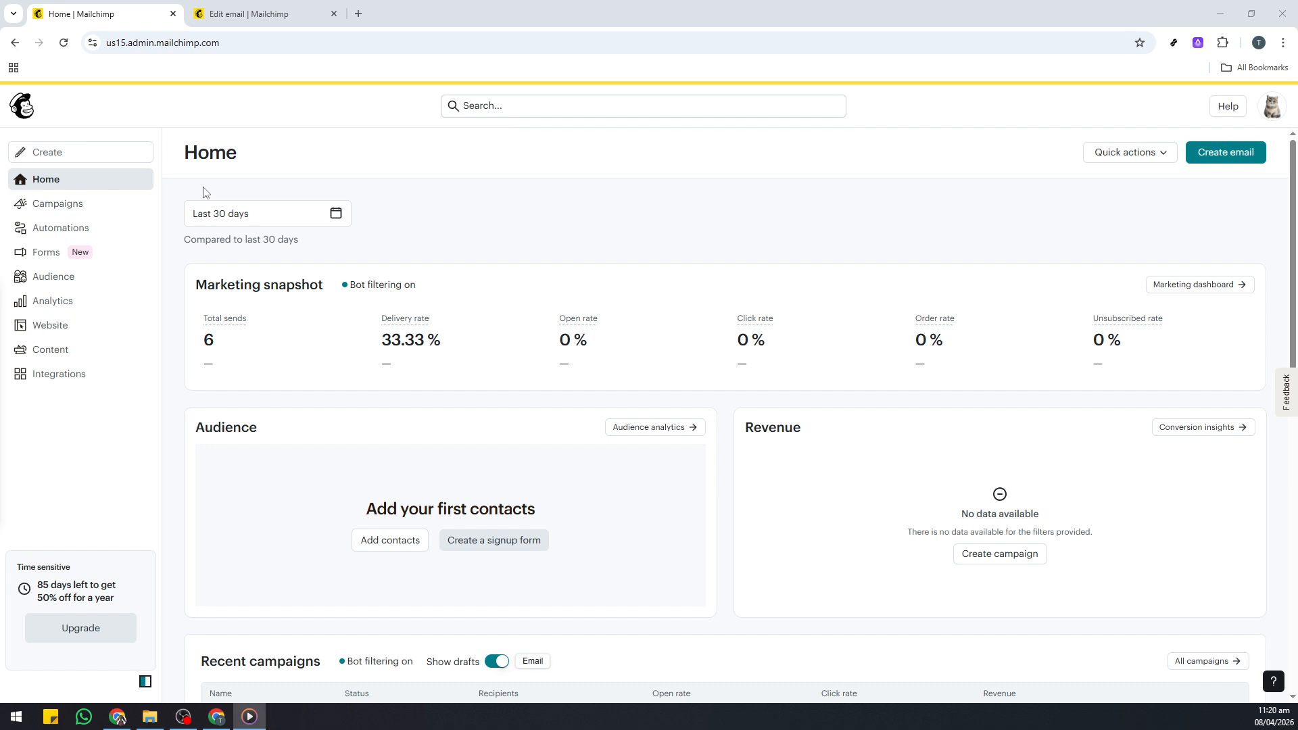
# Step: Open the draft campaign Greetings 1 in the email design editor and close the spare Edit email browser tab
pyautogui.click(75, 207)
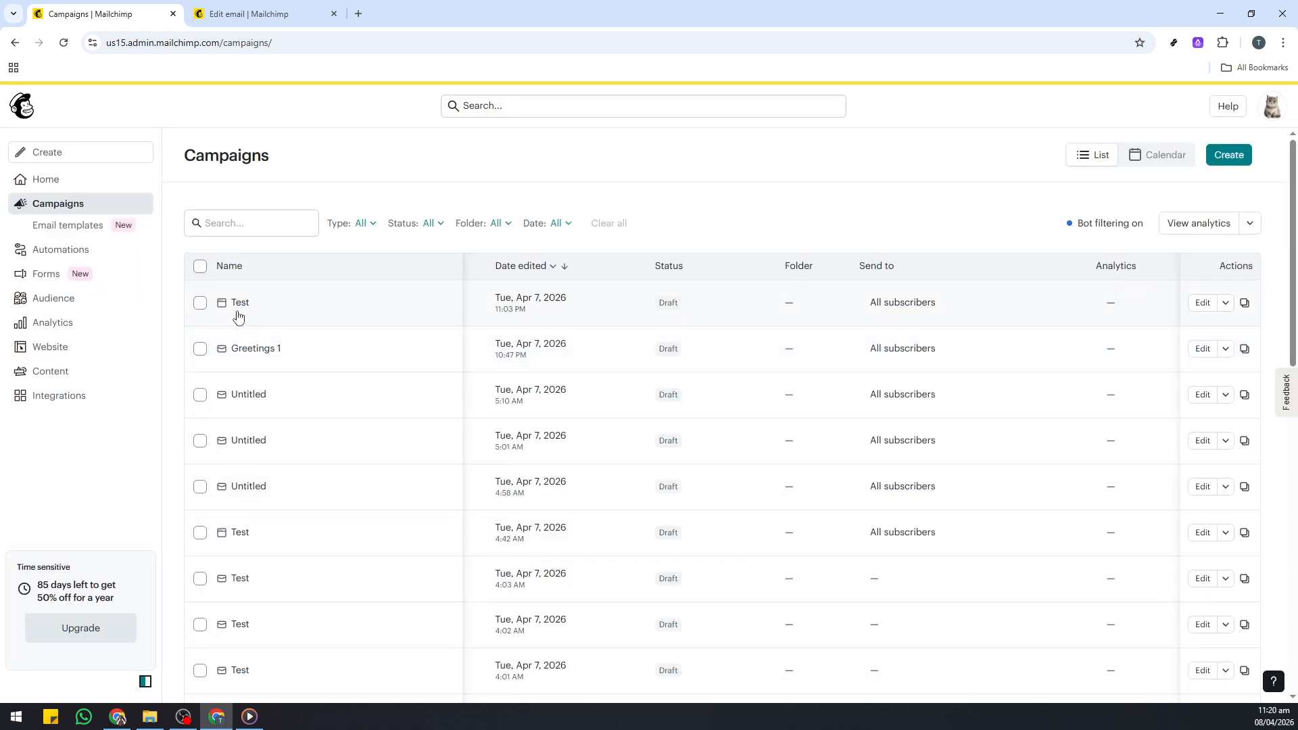
pyautogui.middleClick(254, 349)
pyautogui.click(396, 6)
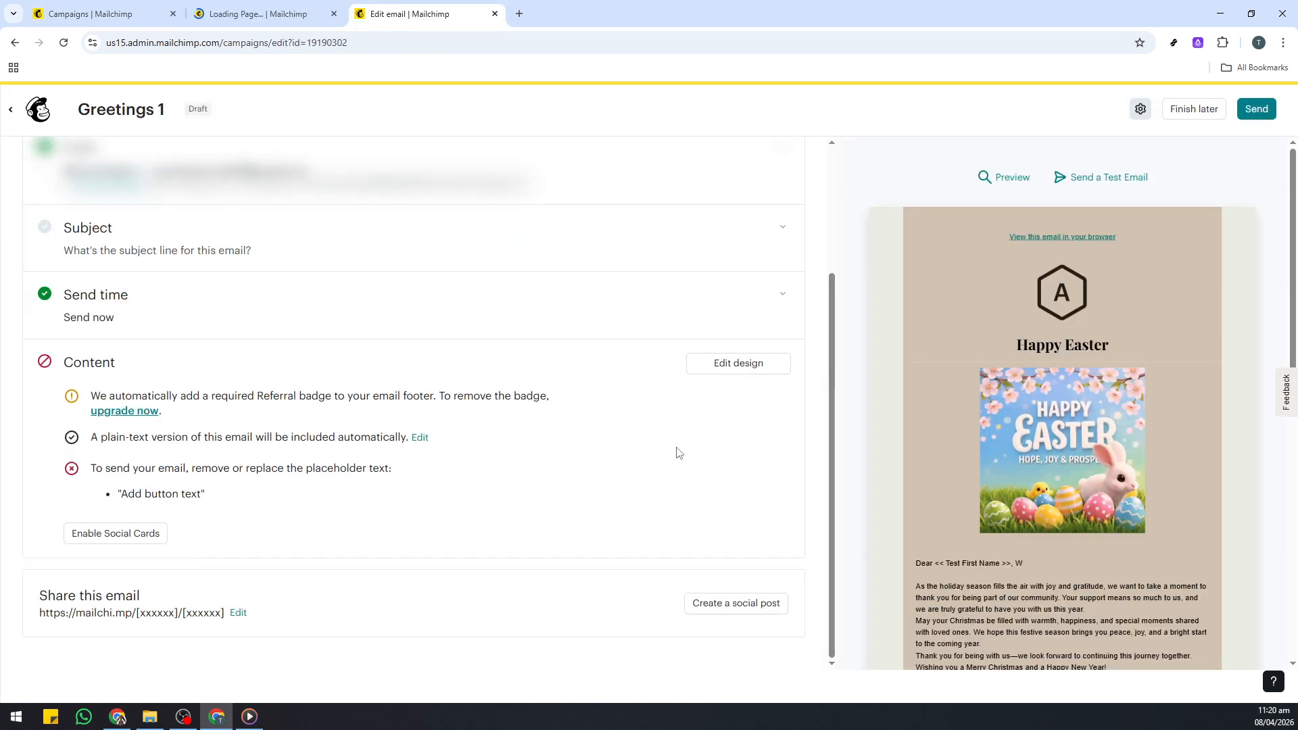
pyautogui.click(743, 369)
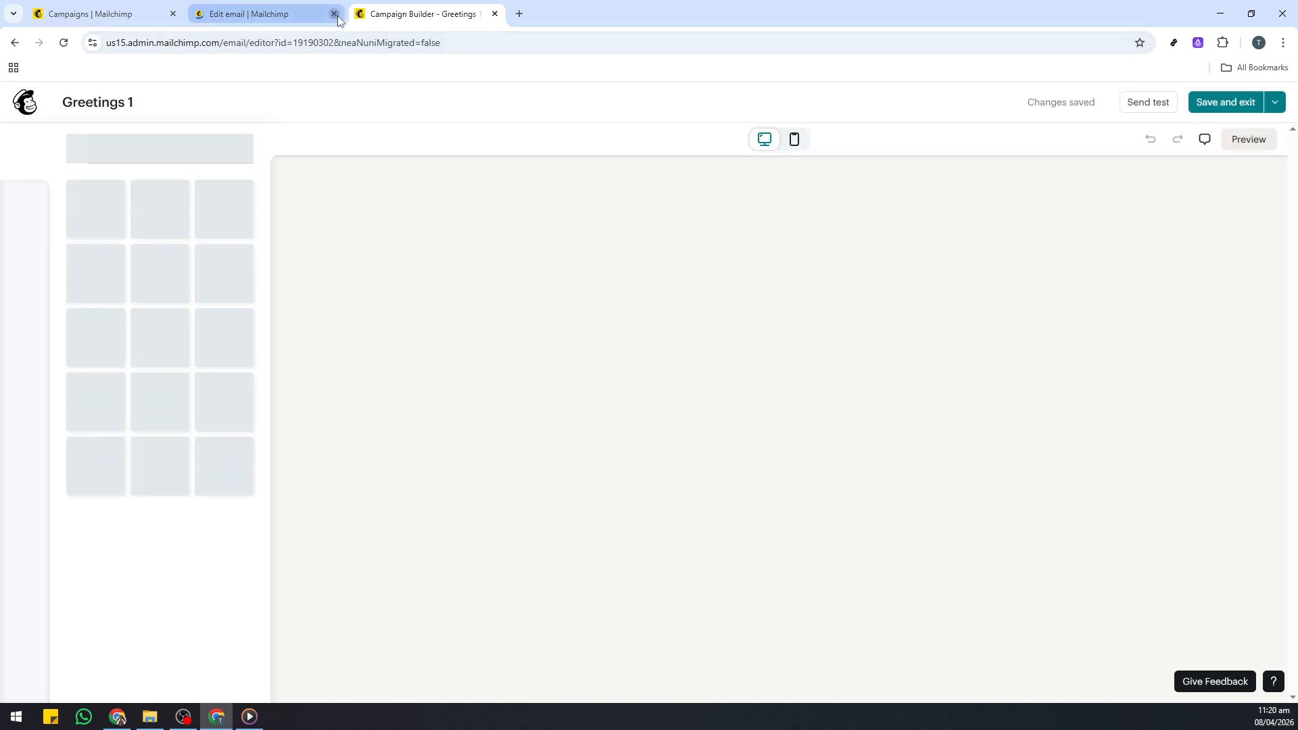
pyautogui.click(334, 13)
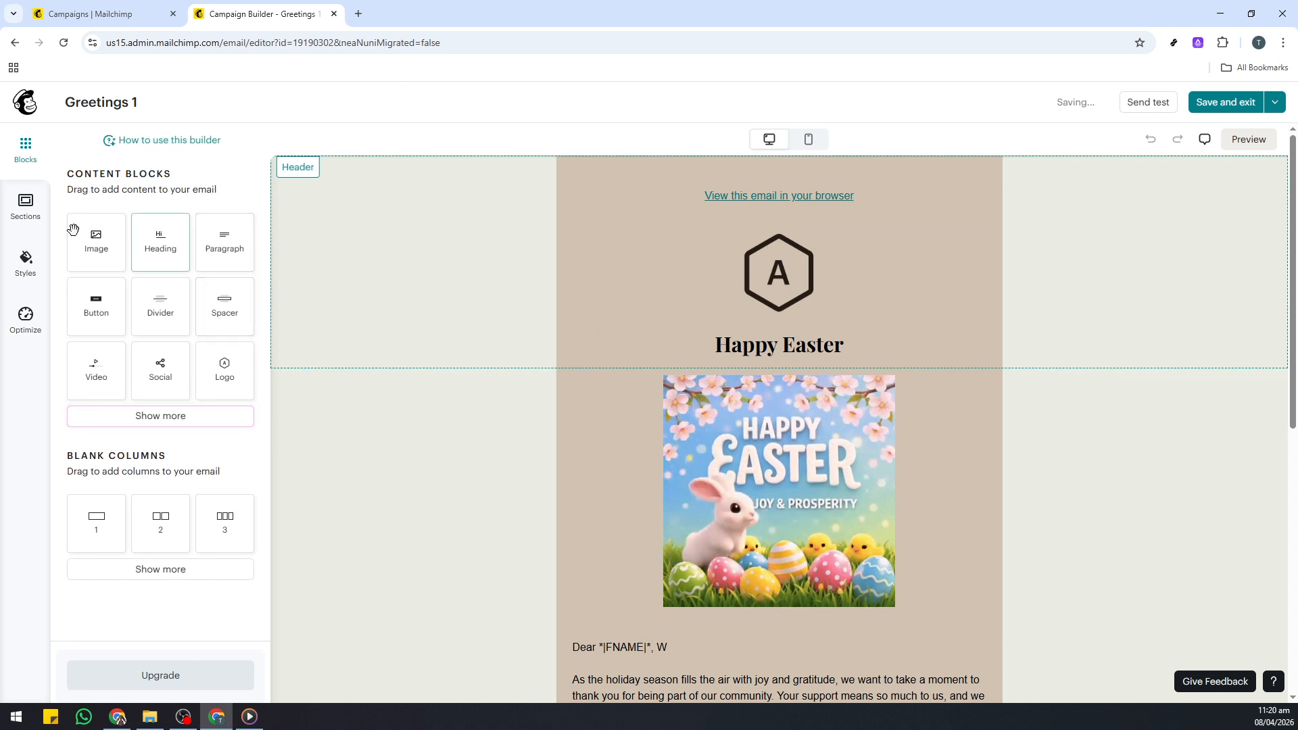
# Step: Open the Footer section's style settings from the email's section list
pyautogui.click(33, 218)
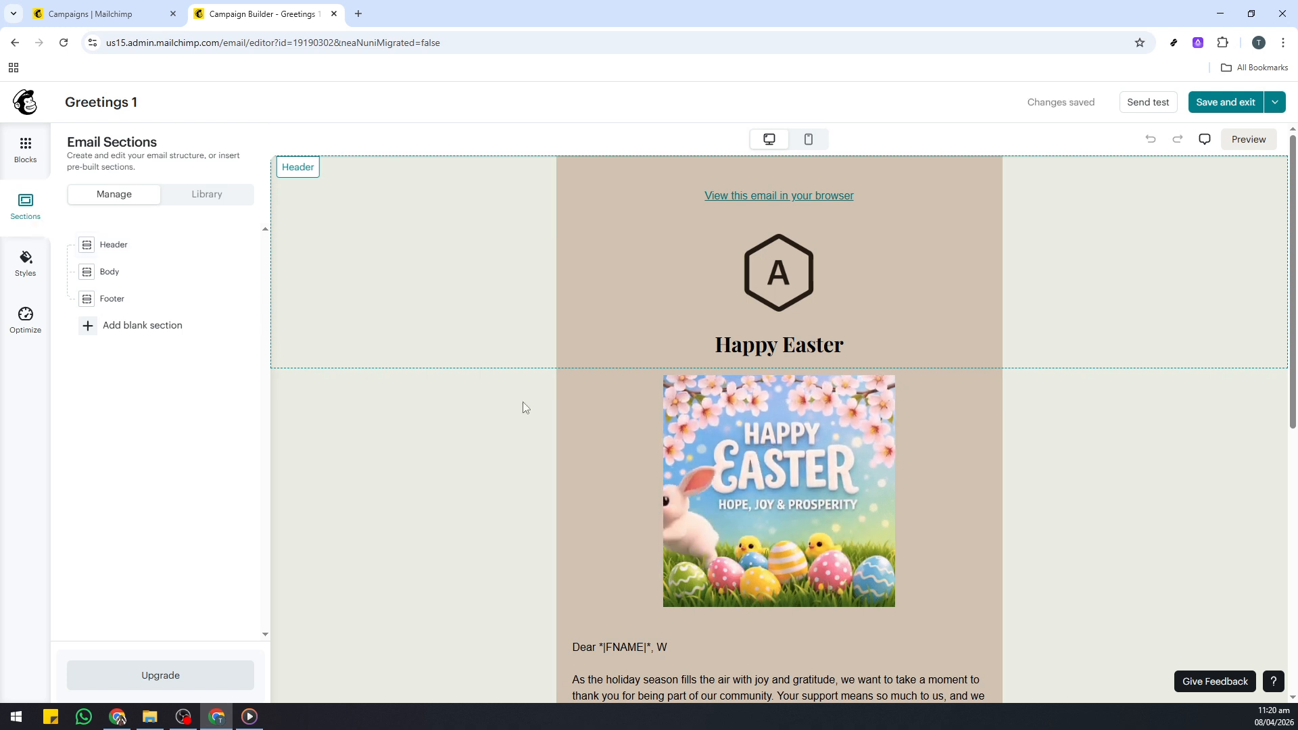
pyautogui.scroll(-7, 517, 406)
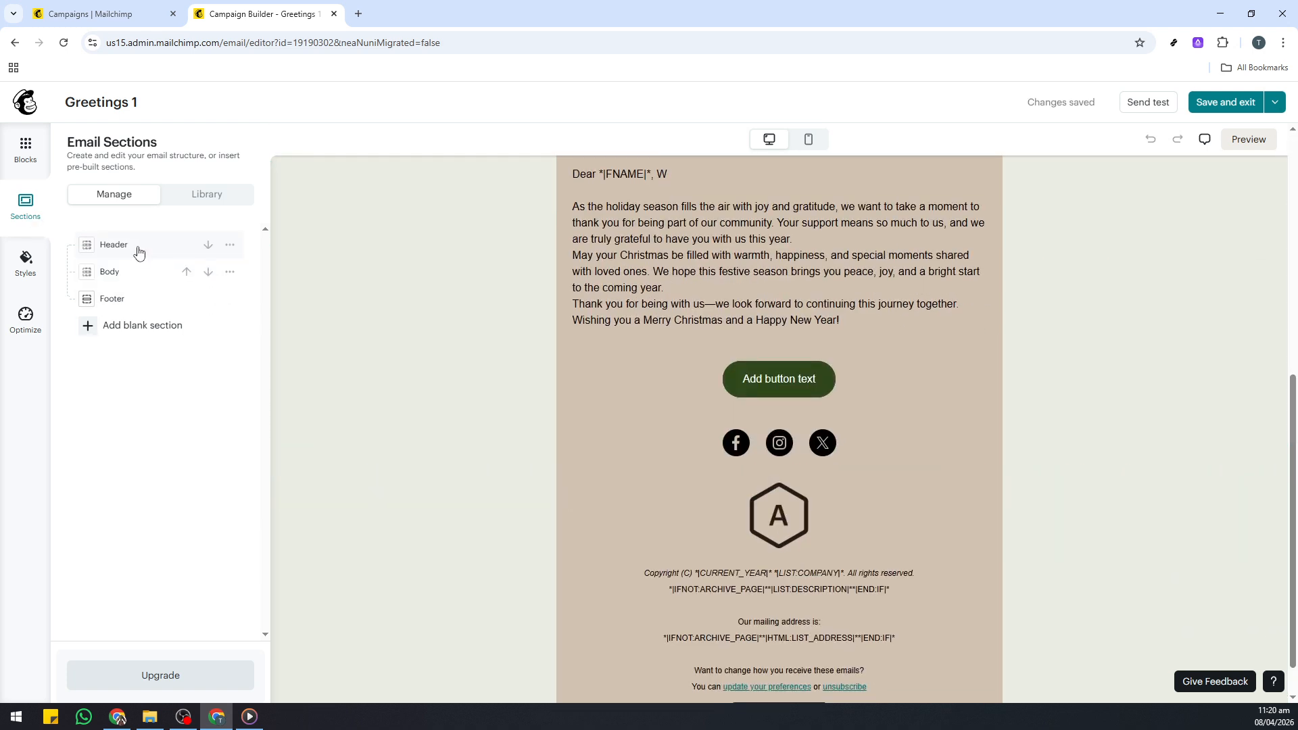
pyautogui.click(127, 308)
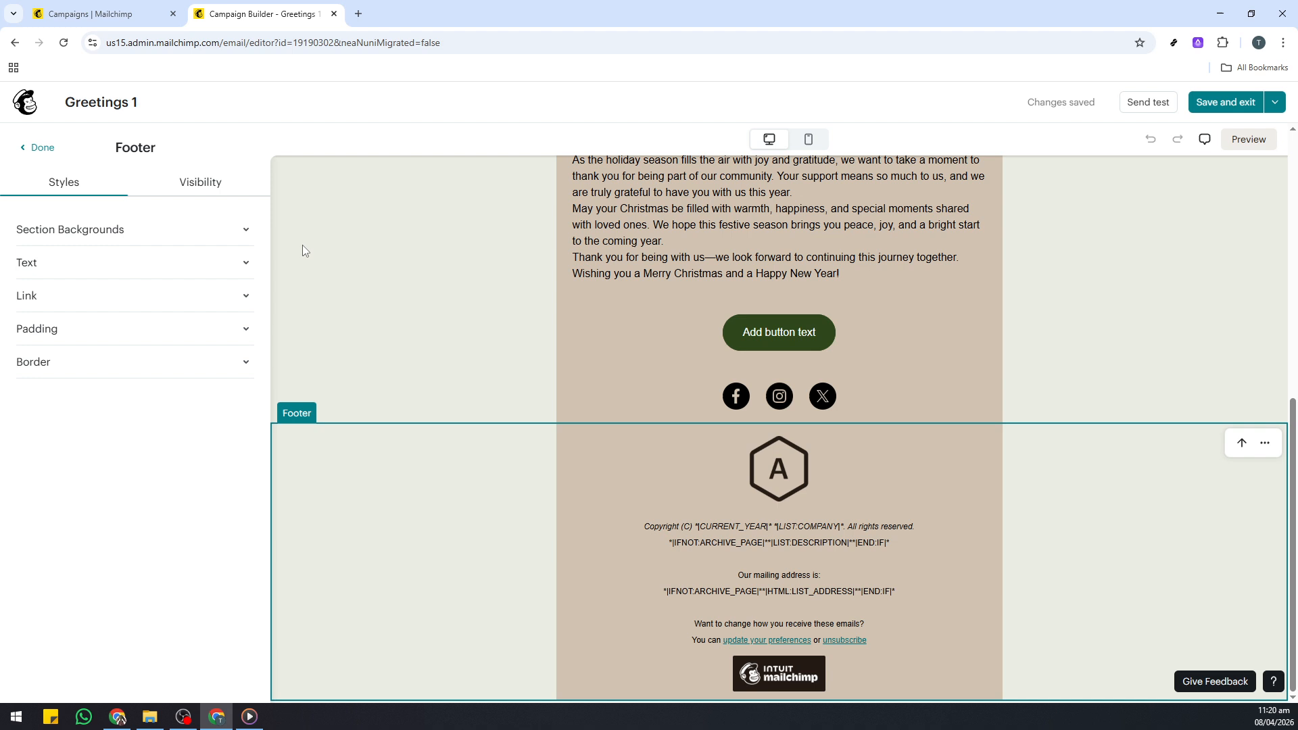
# Step: Try white and beige D2C3B1 as the footer section's background color, and settle on light grey-green EAECE2
pyautogui.click(250, 237)
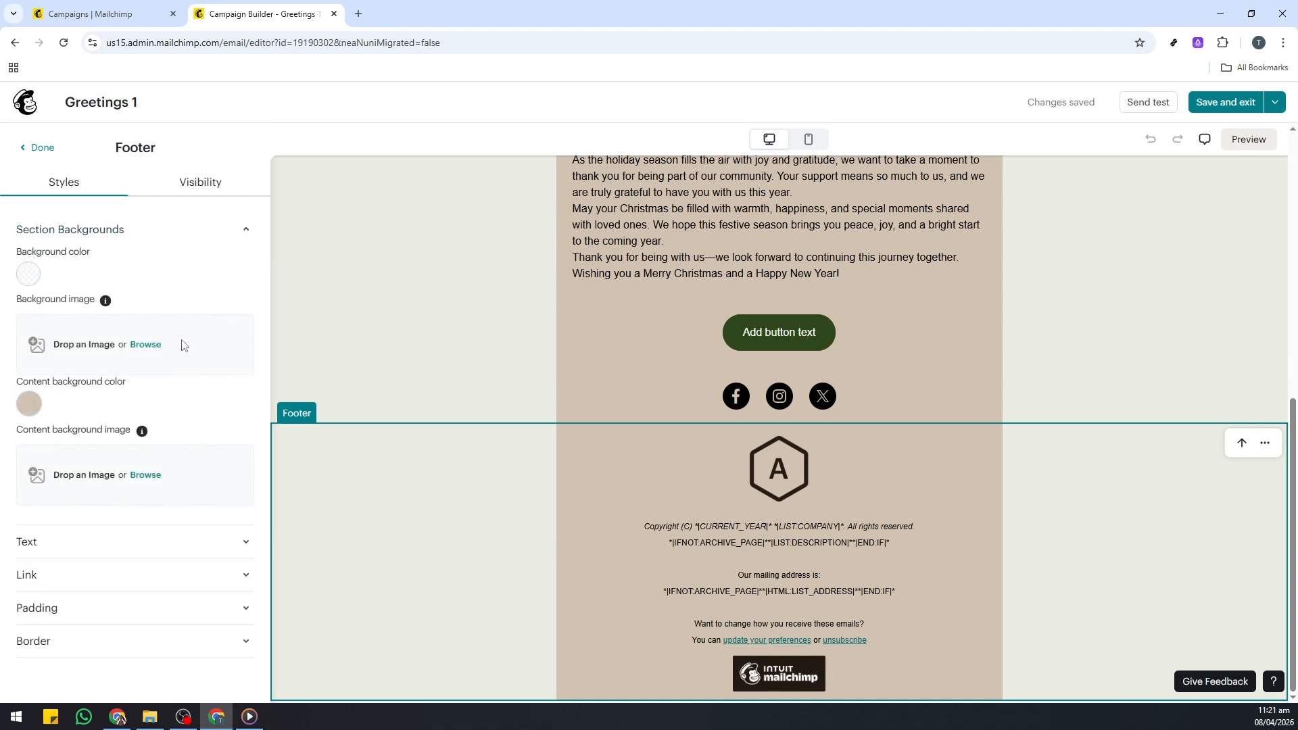
pyautogui.click(30, 280)
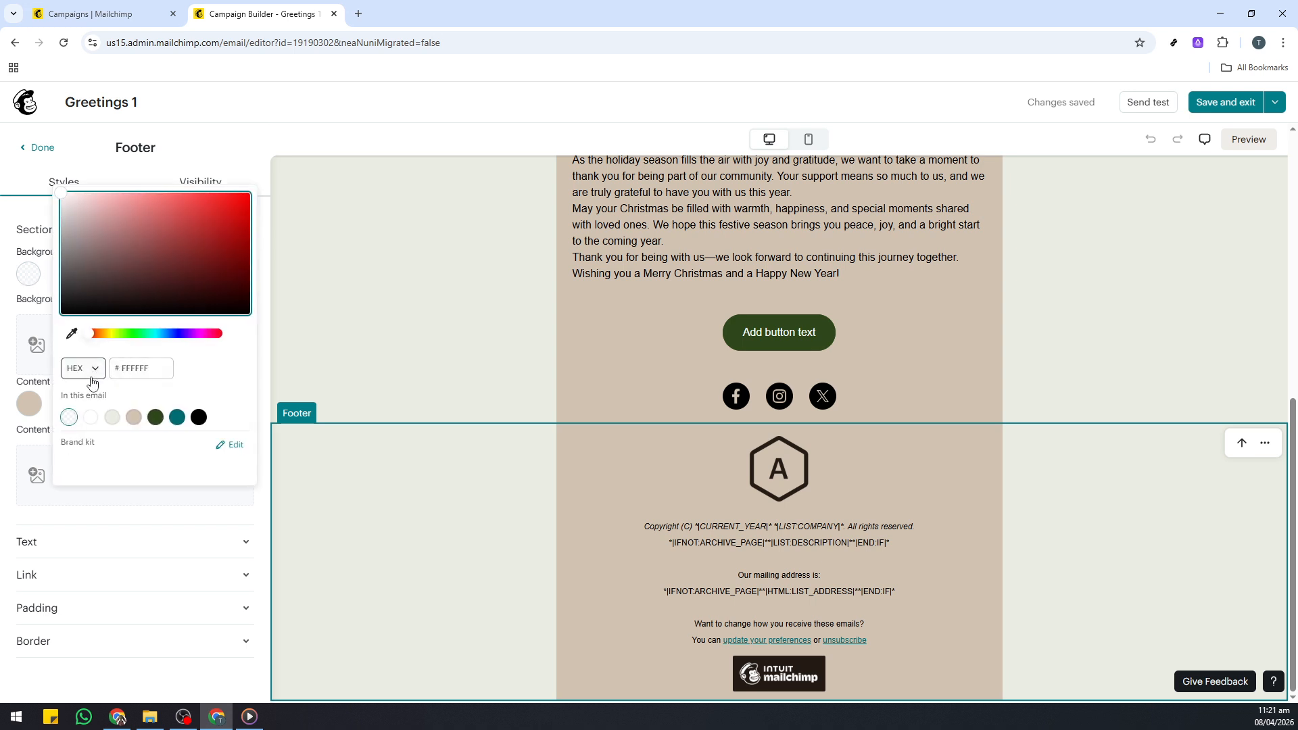
pyautogui.click(91, 417)
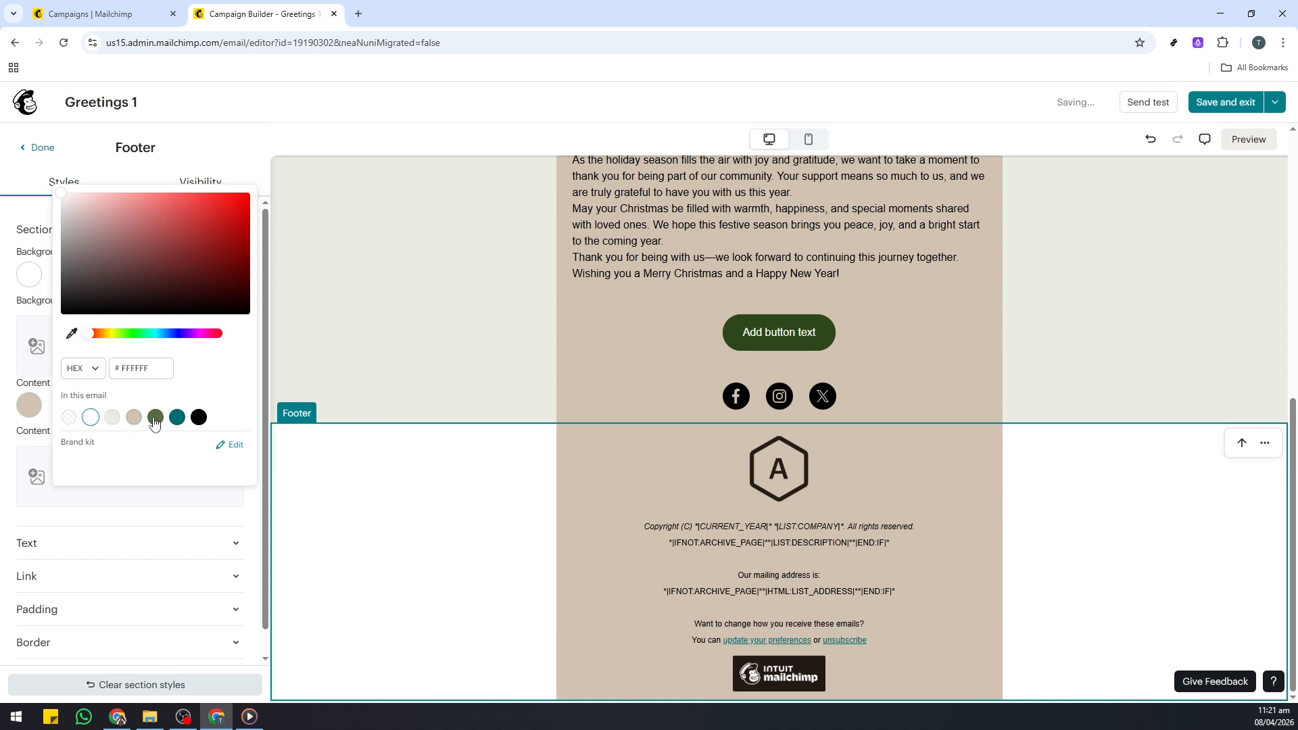
pyautogui.click(113, 417)
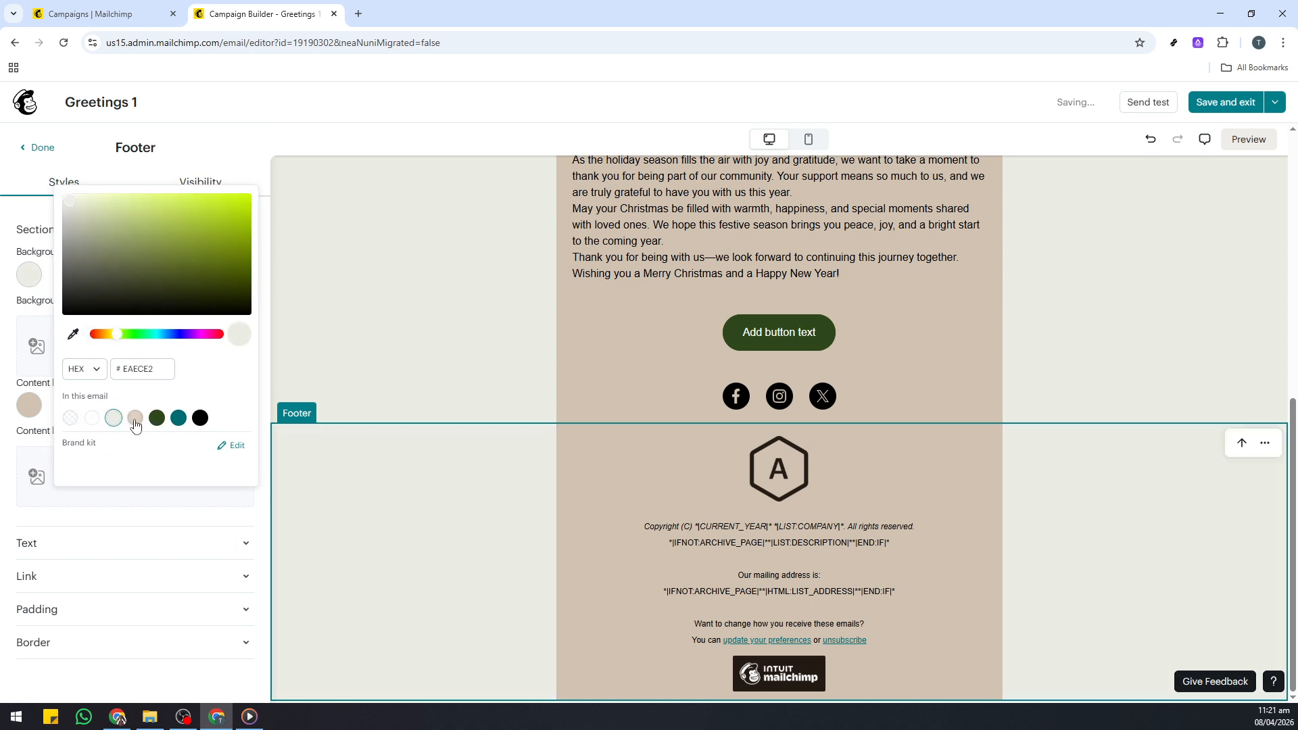
pyautogui.click(135, 417)
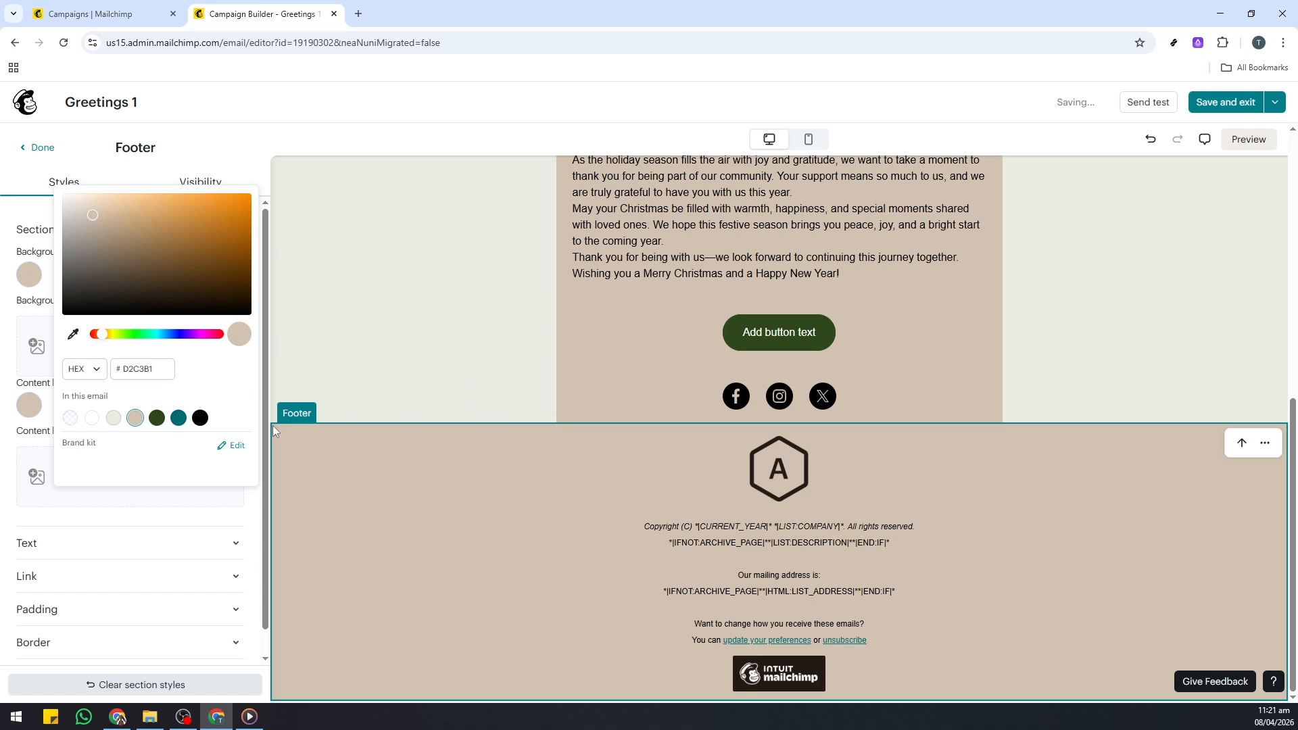
pyautogui.click(113, 417)
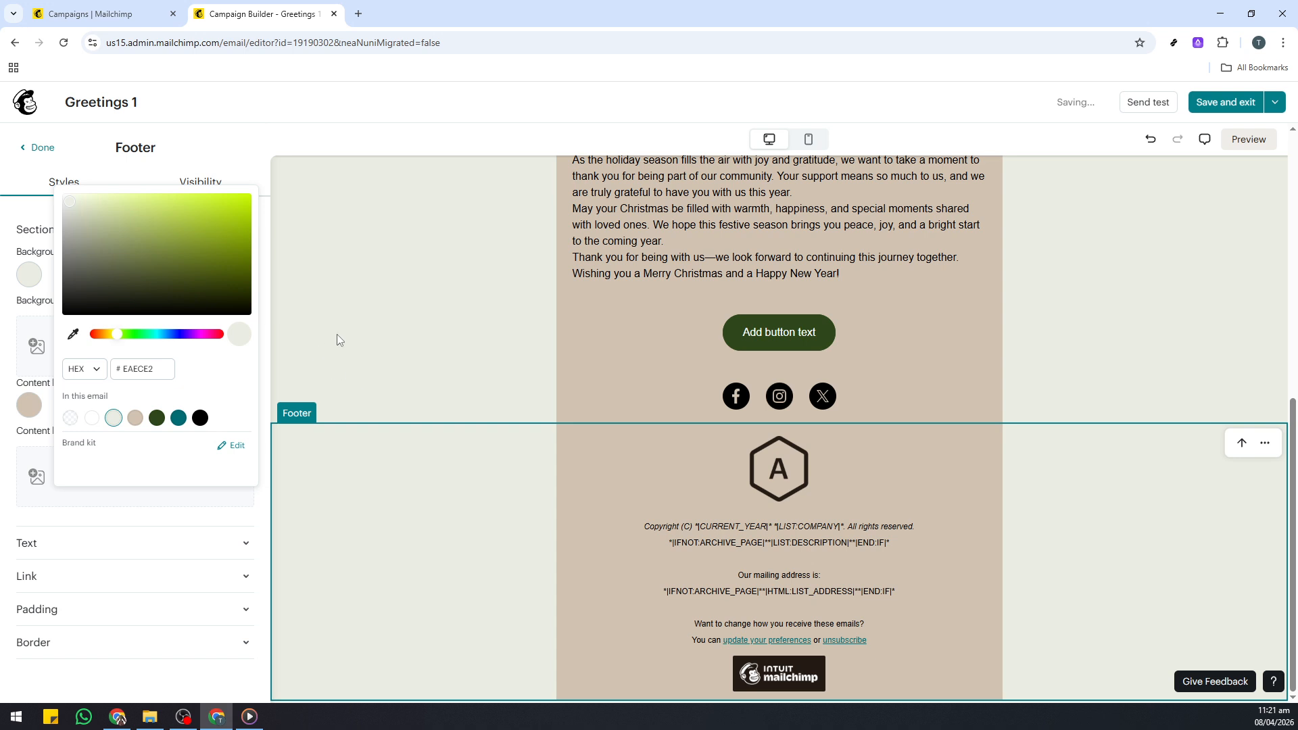
pyautogui.click(240, 163)
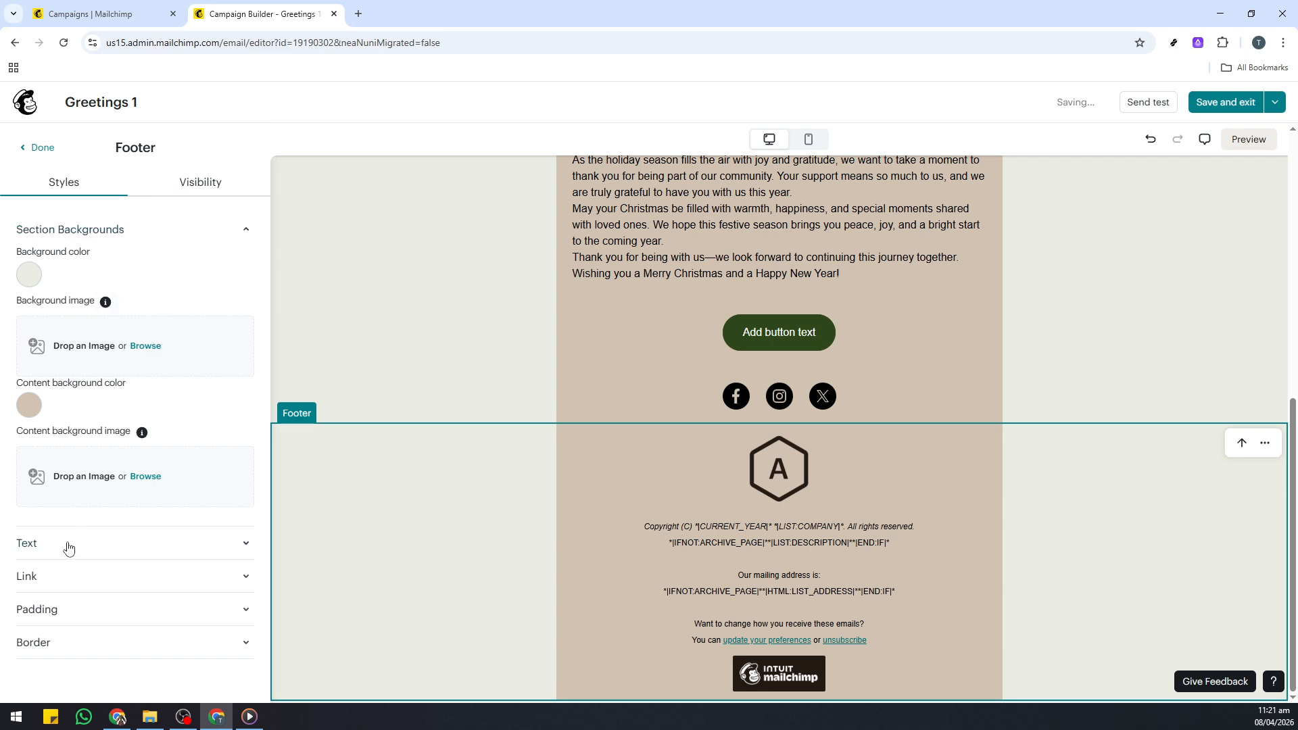
# Step: Set the footer's paragraph text to Playfair Display at size 13
pyautogui.click(118, 533)
pyautogui.scroll(-2, 140, 507)
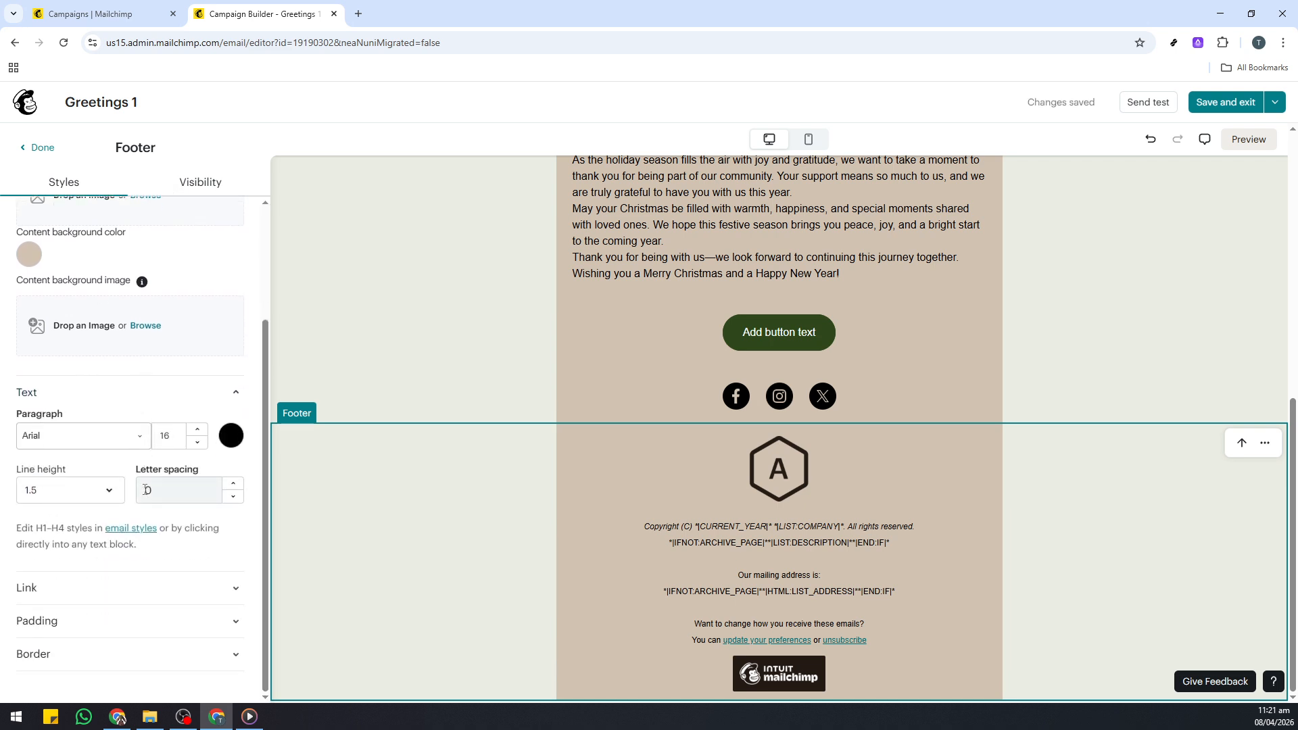
pyautogui.click(115, 438)
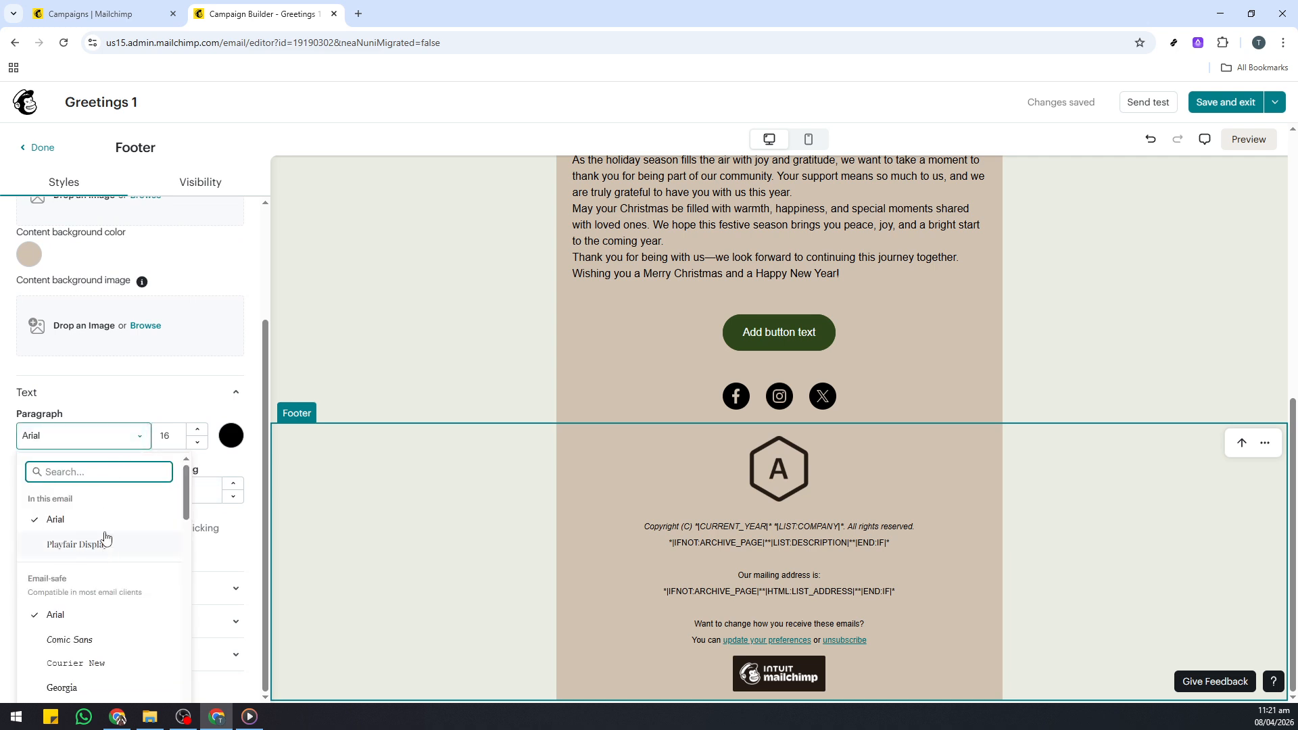
pyautogui.click(94, 552)
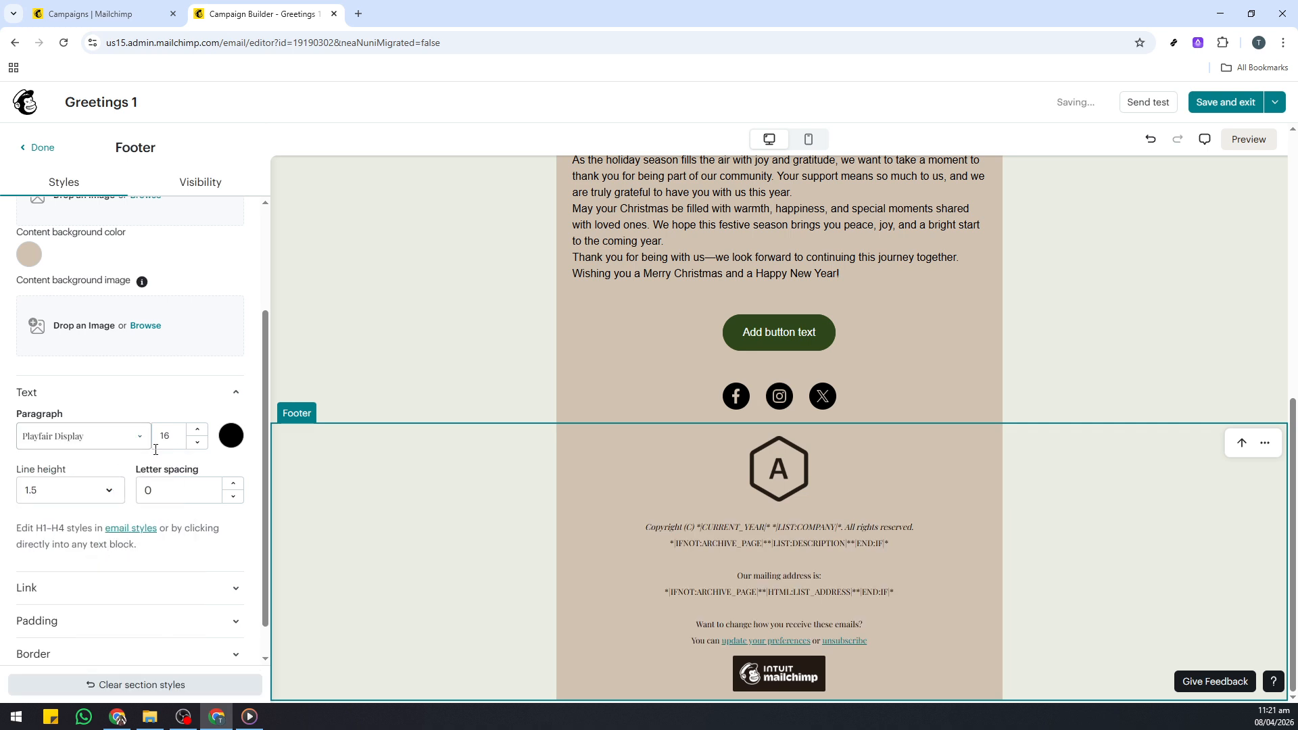
pyautogui.click(197, 444)
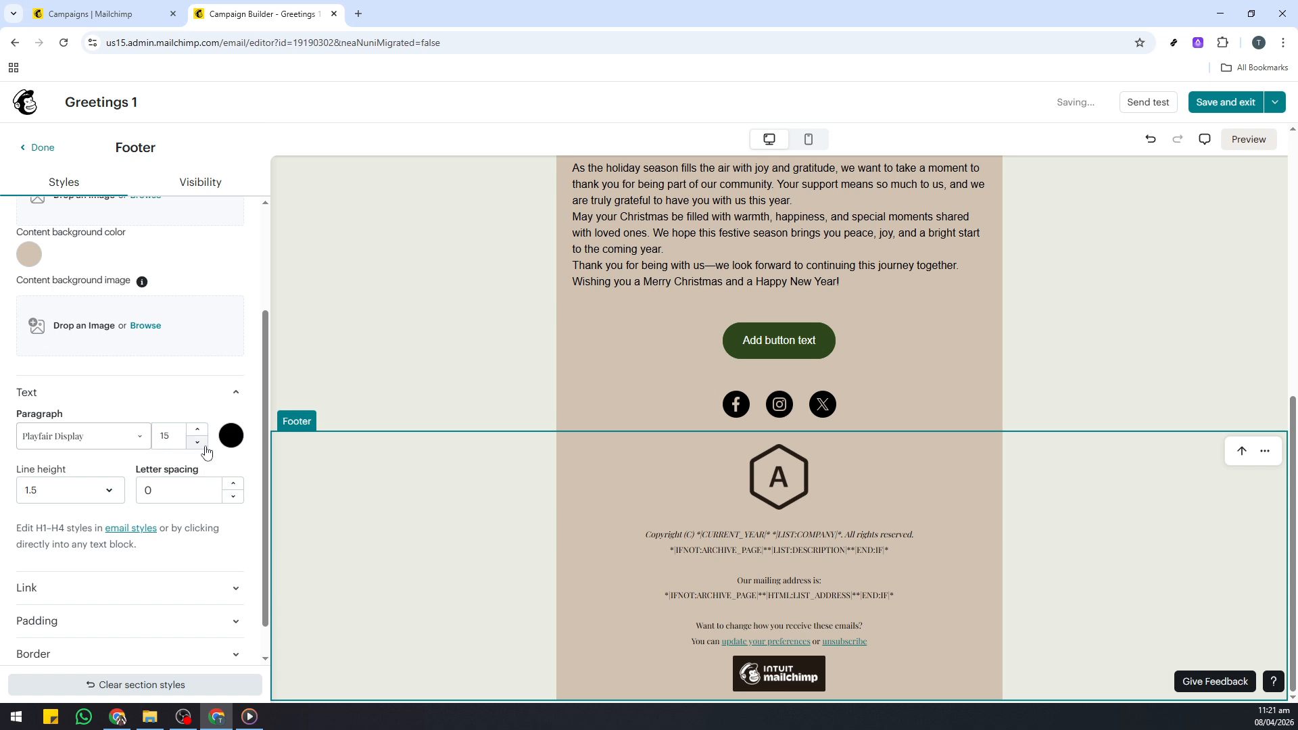
pyautogui.click(200, 444)
pyautogui.click(201, 443)
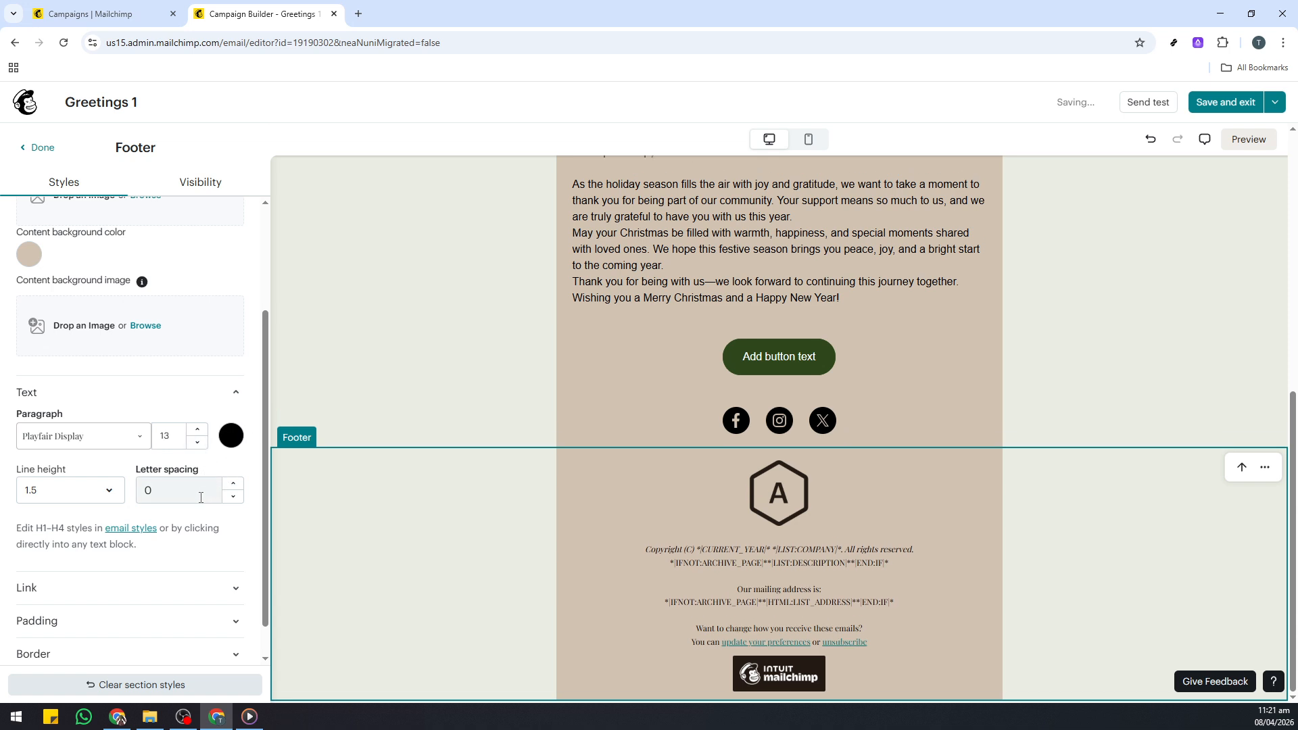
# Step: Expand the footer's link settings and set its top and bottom padding to 2
pyautogui.scroll(-1, 154, 507)
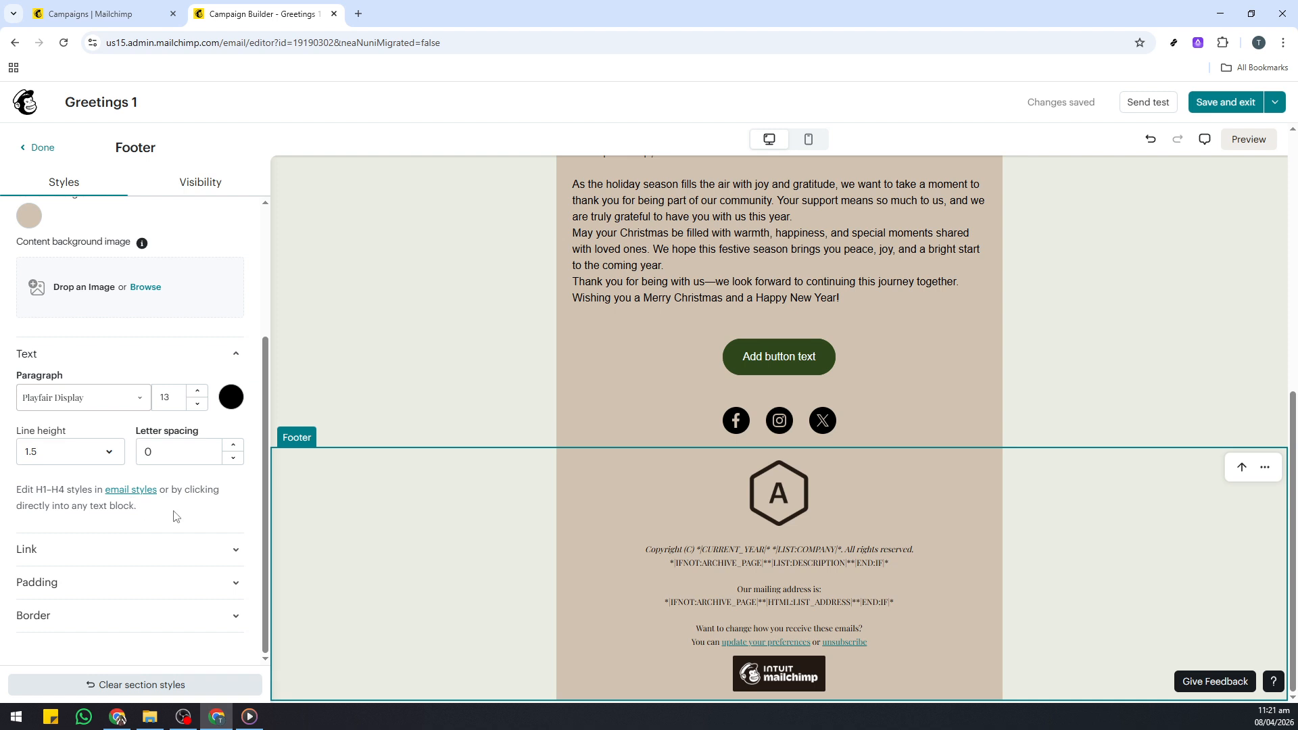
pyautogui.click(170, 558)
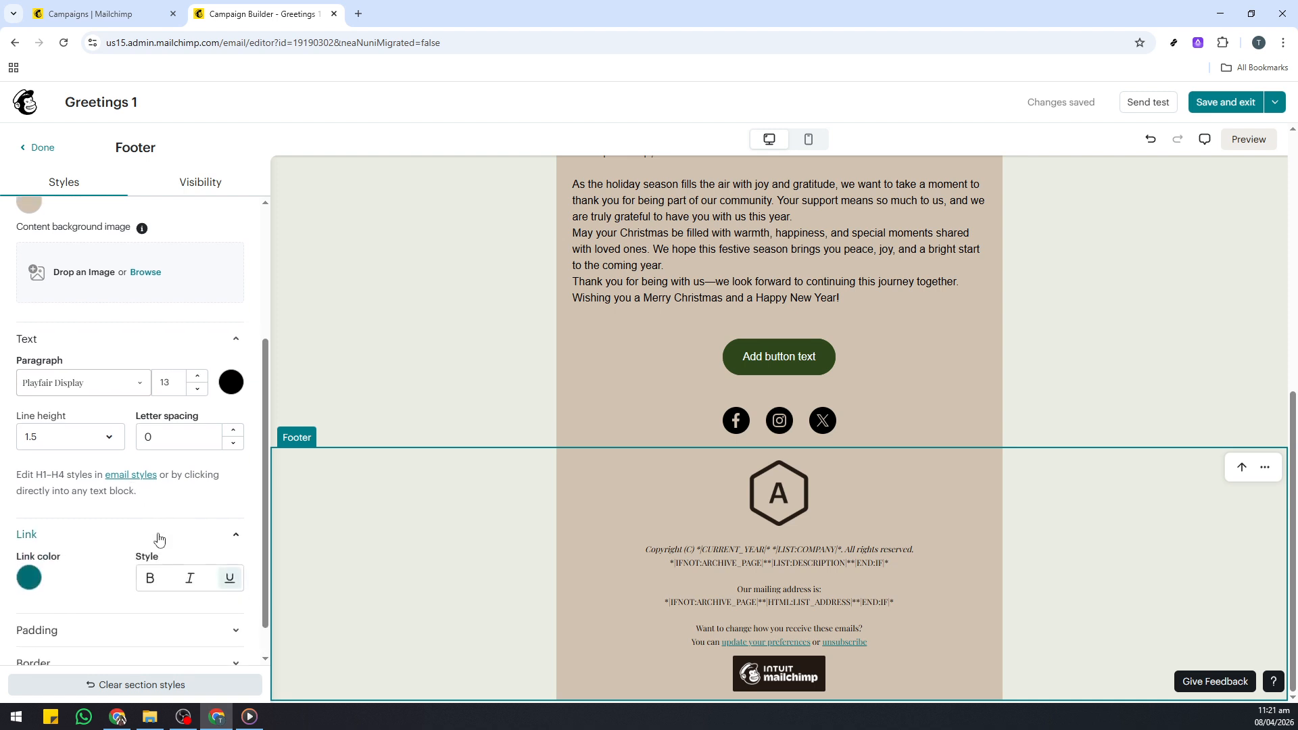
pyautogui.scroll(-1, 158, 539)
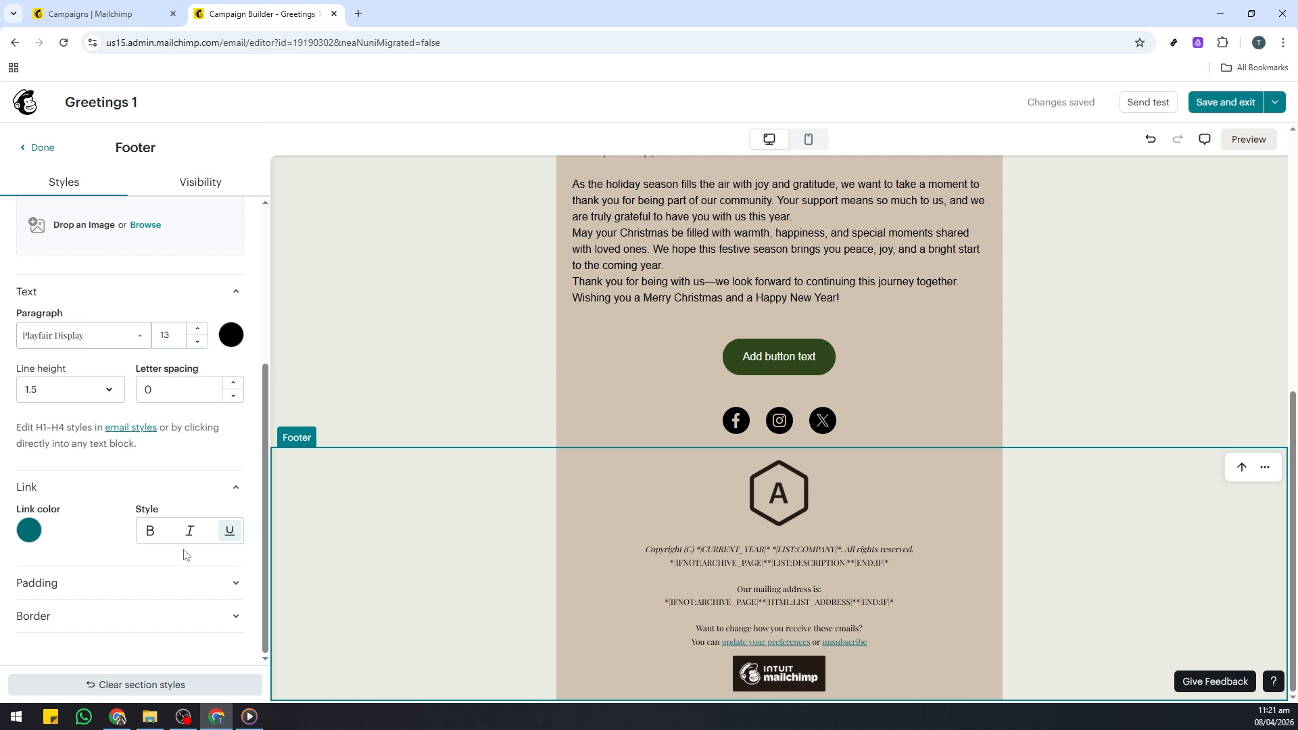
pyautogui.click(157, 582)
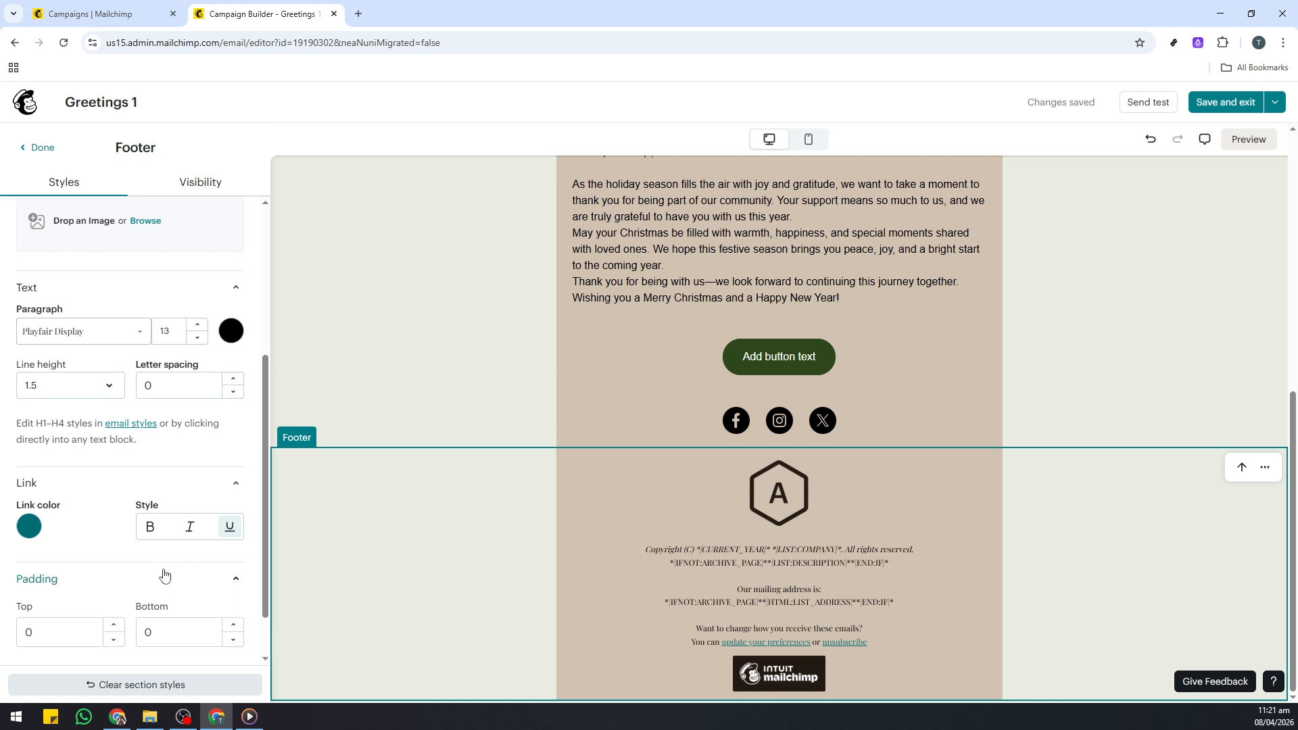
pyautogui.scroll(-1, 149, 575)
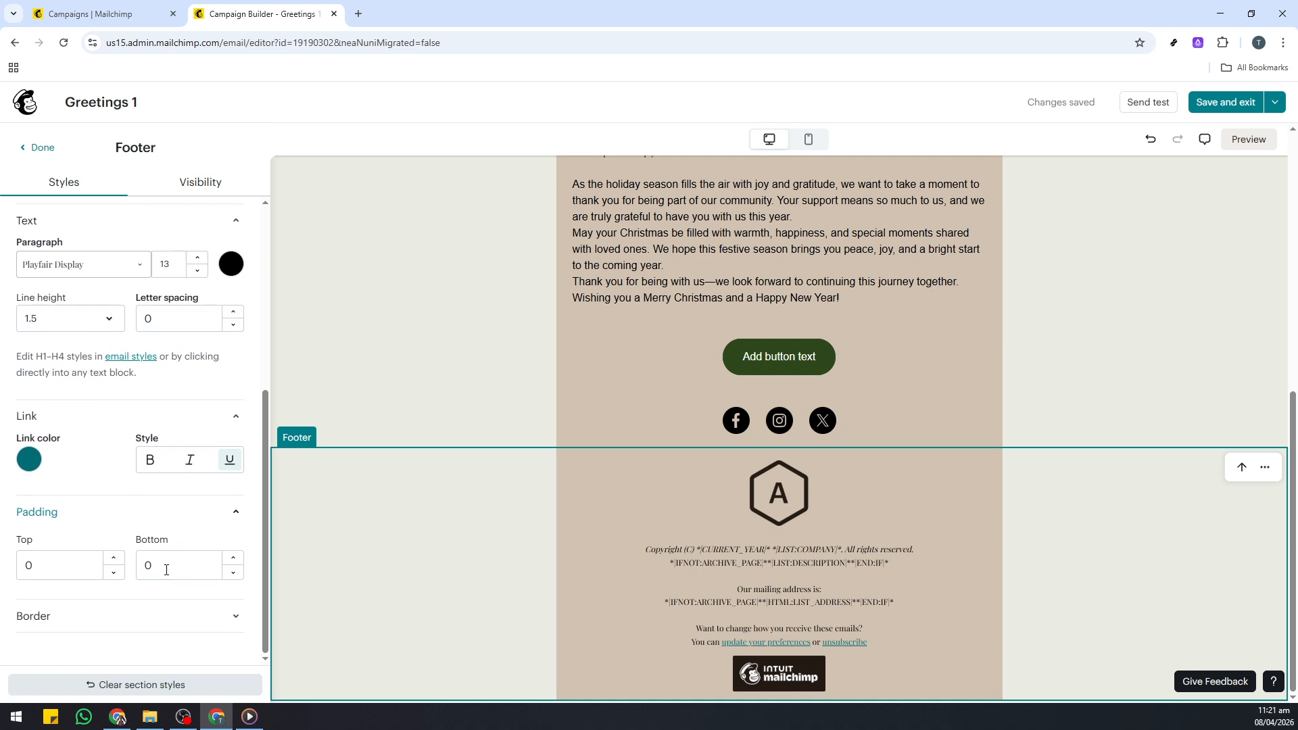
pyautogui.click(115, 560)
pyautogui.click(115, 560)
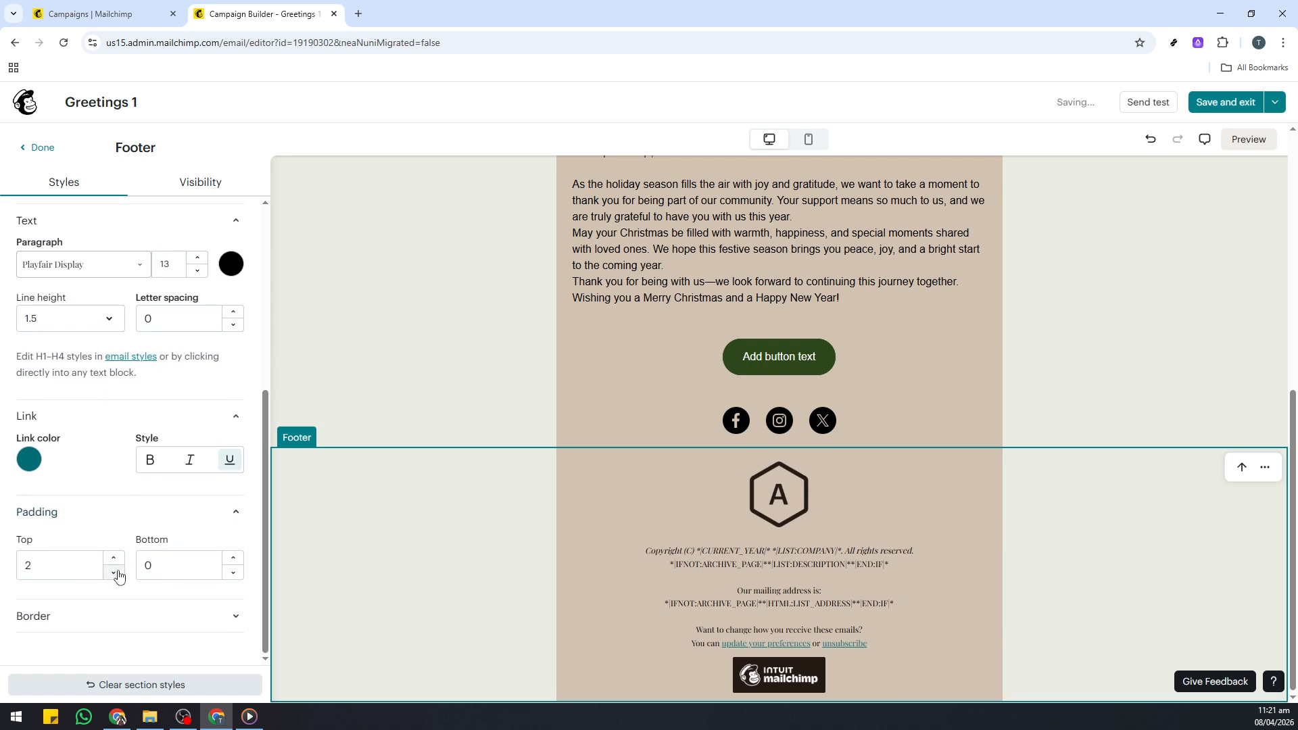
pyautogui.click(233, 561)
pyautogui.click(233, 560)
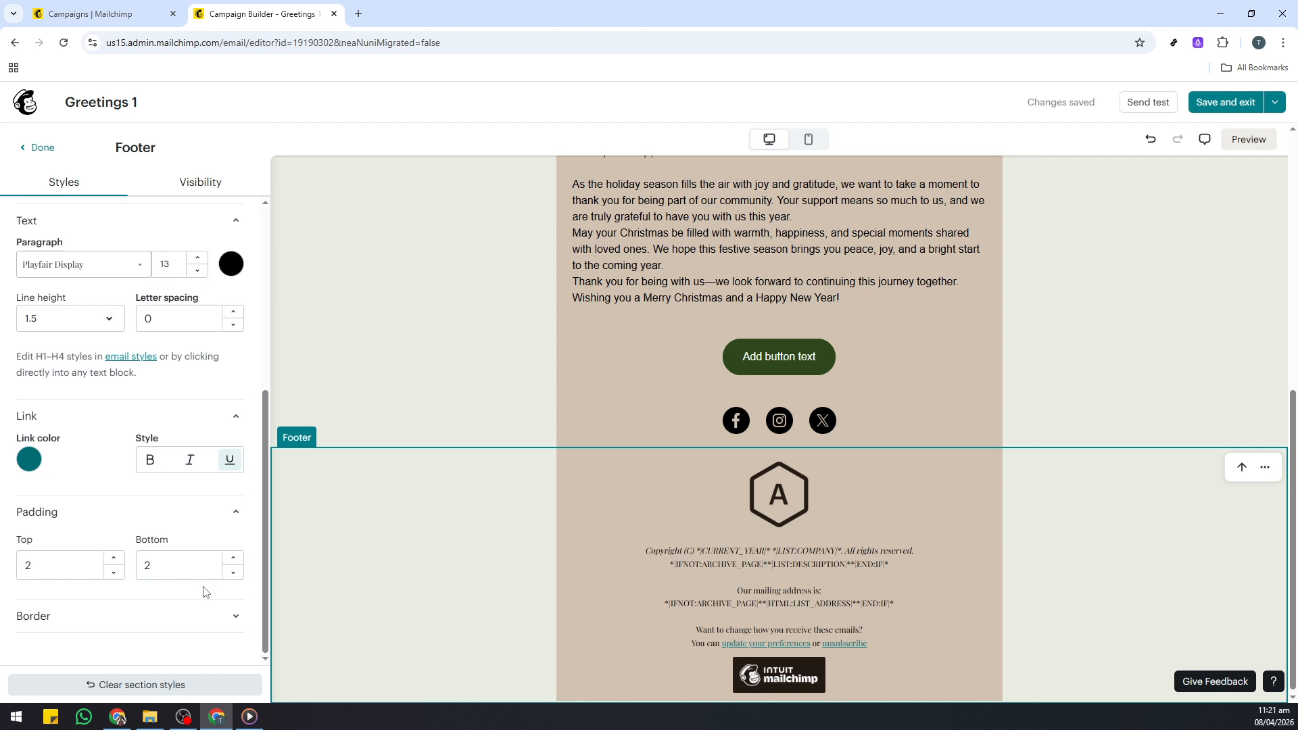
# Step: Give the footer a top border in the Inset style with a thickness of 5
pyautogui.click(181, 620)
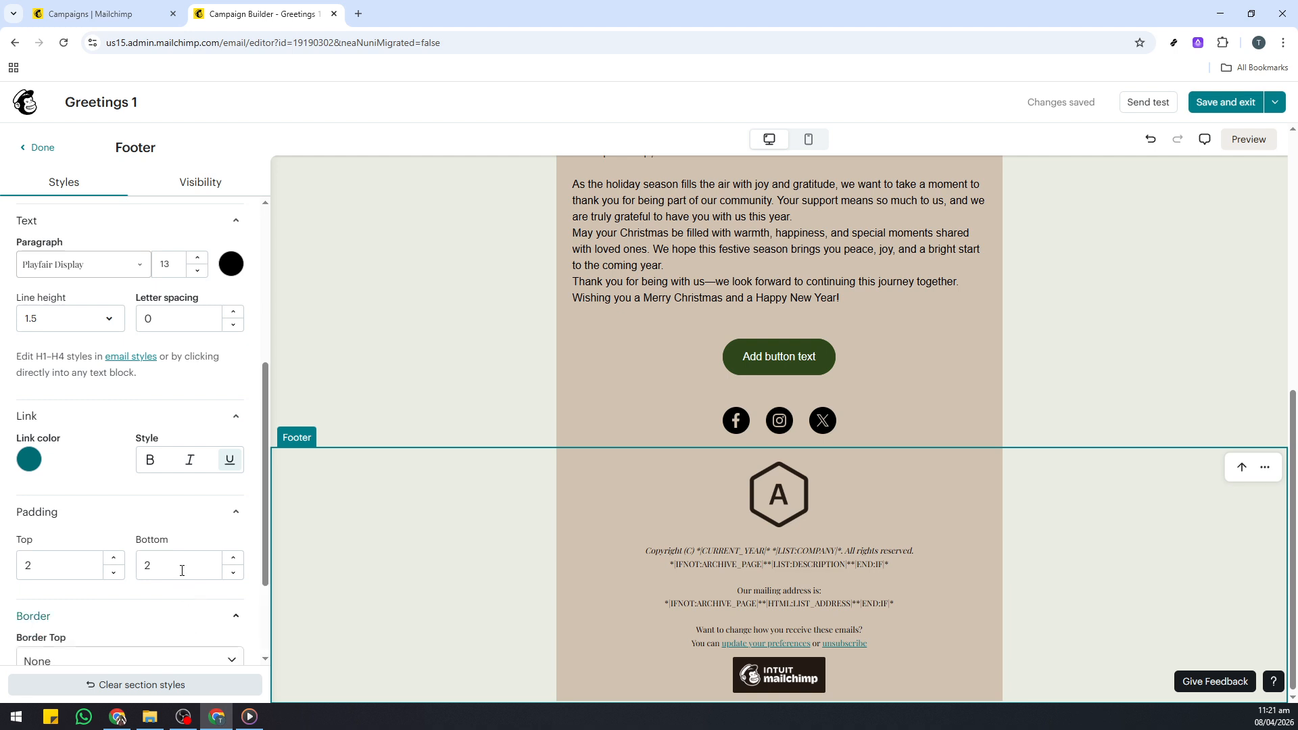
pyautogui.scroll(-1, 174, 557)
pyautogui.scroll(-3, 174, 557)
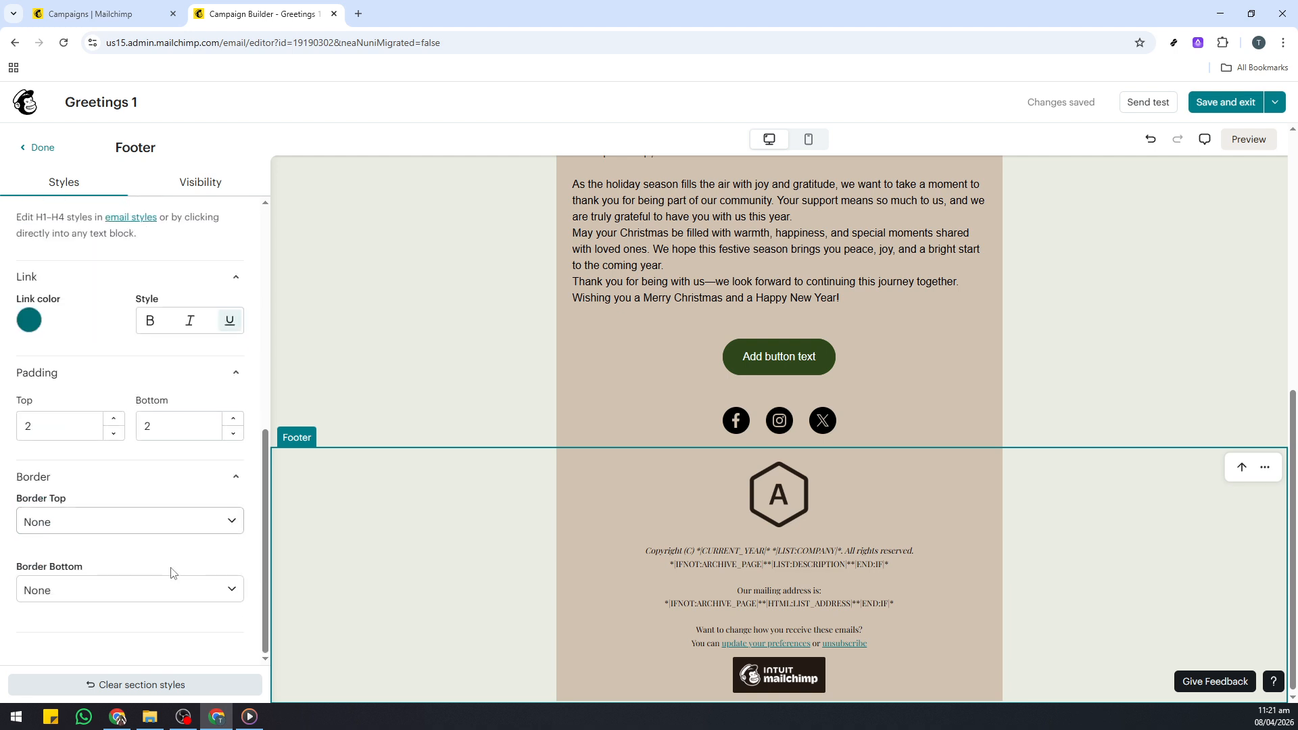
pyautogui.click(130, 531)
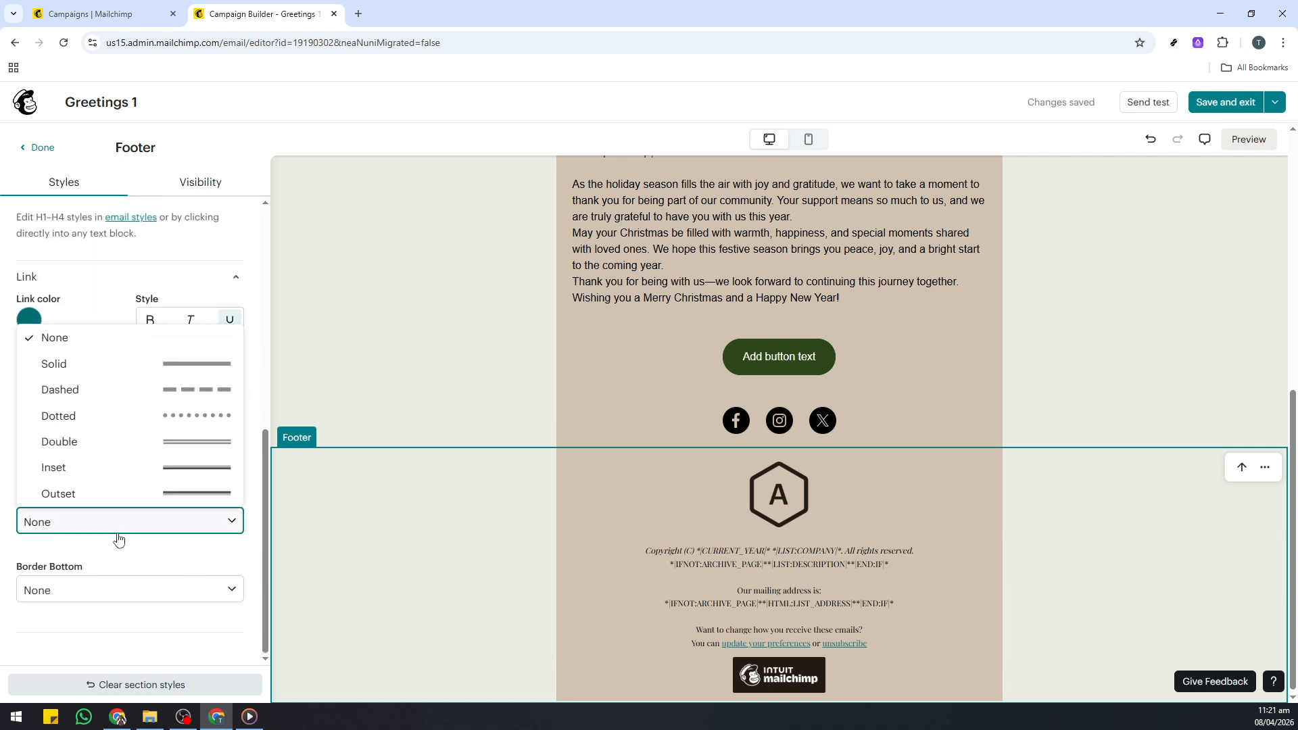
pyautogui.click(93, 476)
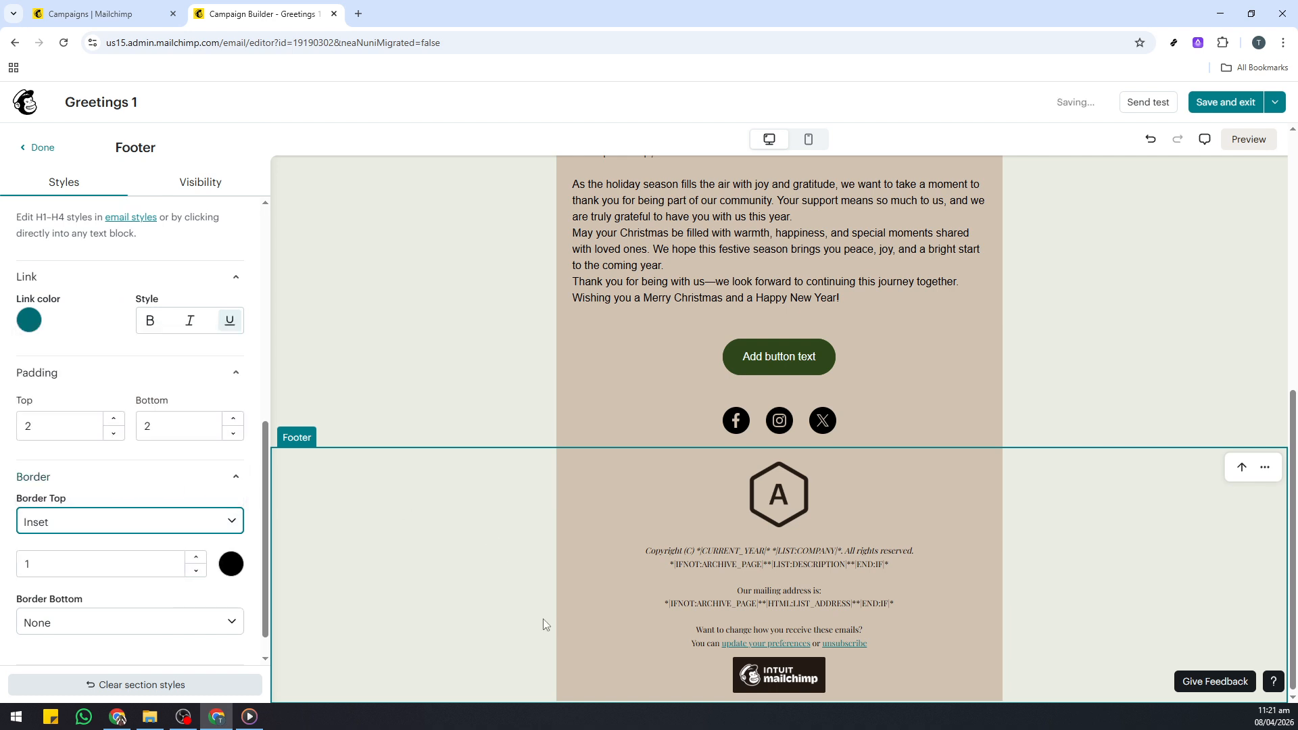
pyautogui.click(197, 558)
pyautogui.click(196, 558)
pyautogui.click(196, 559)
pyautogui.click(196, 558)
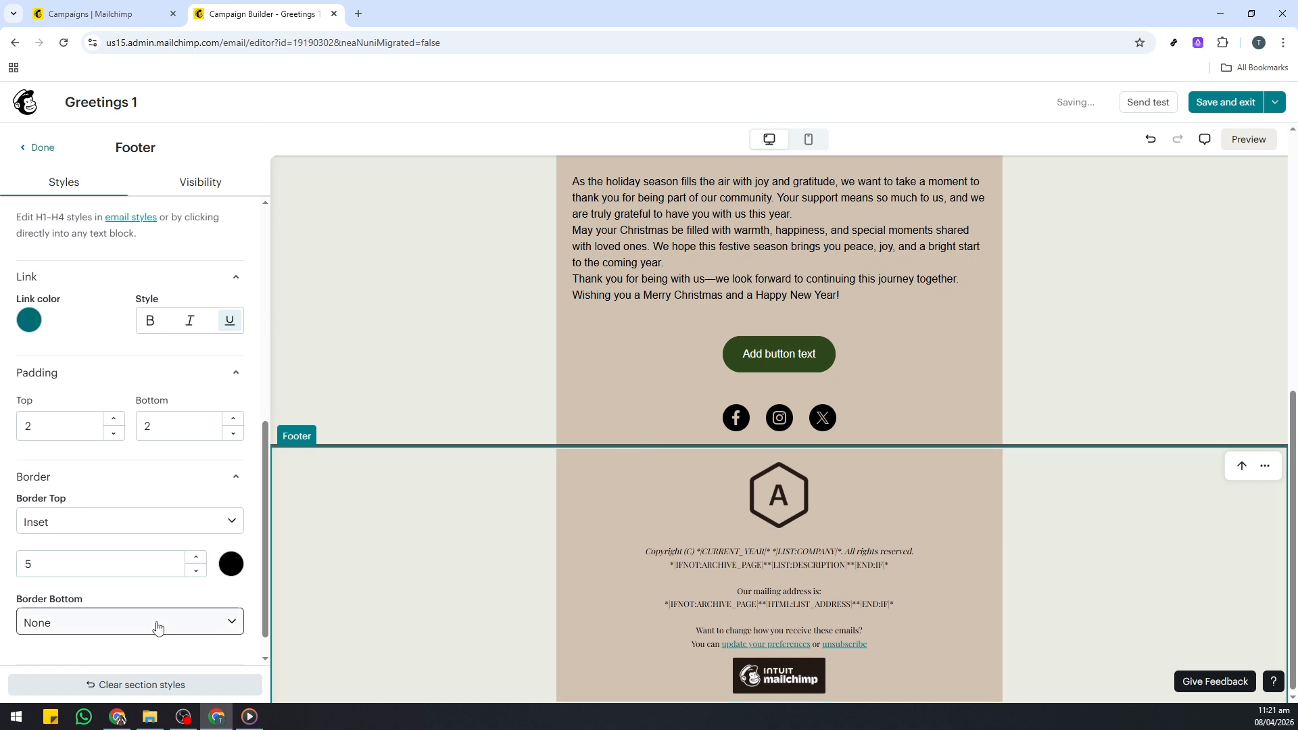
# Step: Set the footer's bottom border to Inset and return to the email's section list
pyautogui.click(122, 620)
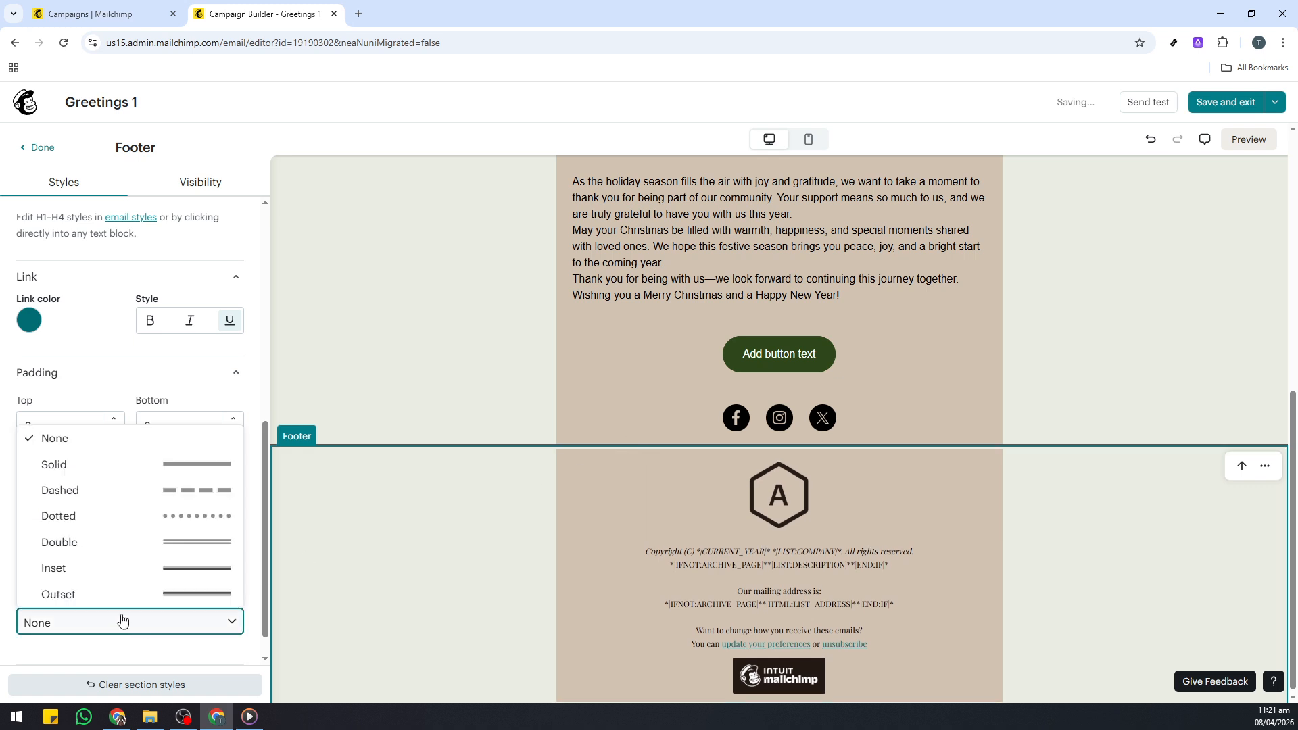
pyautogui.click(97, 576)
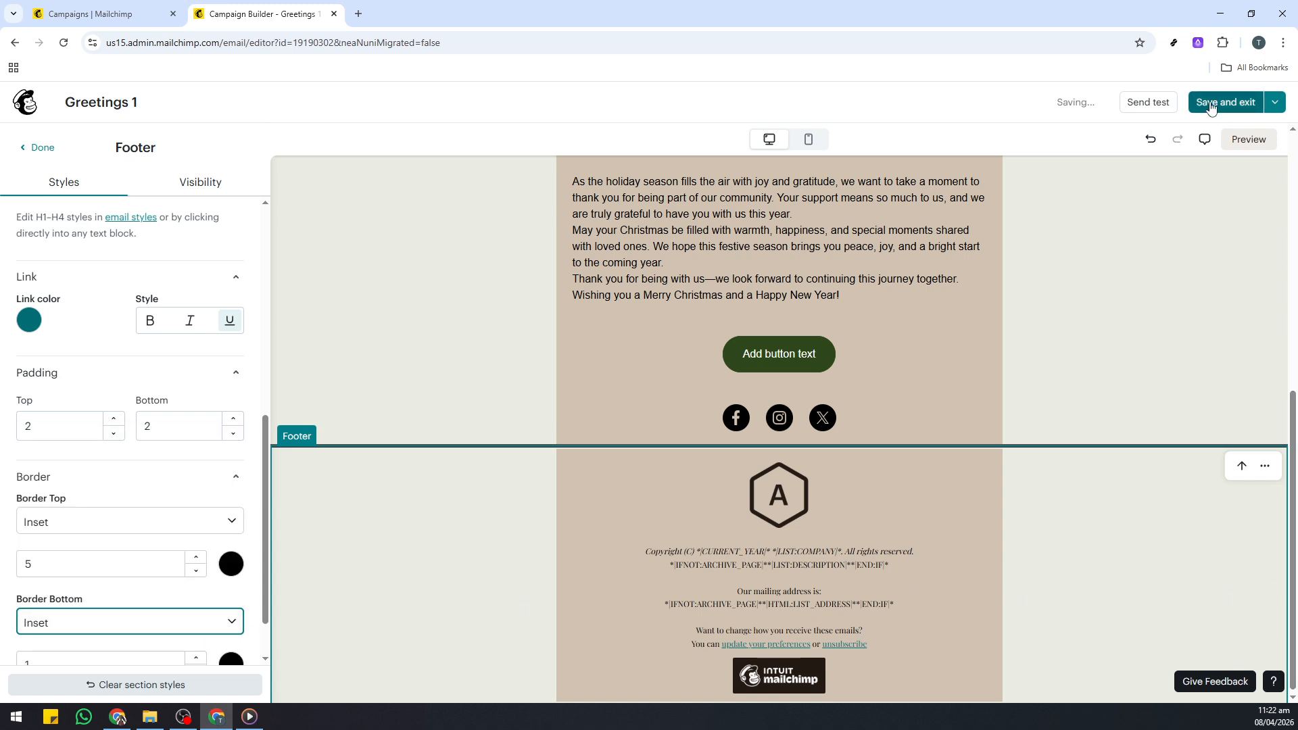
pyautogui.click(1071, 371)
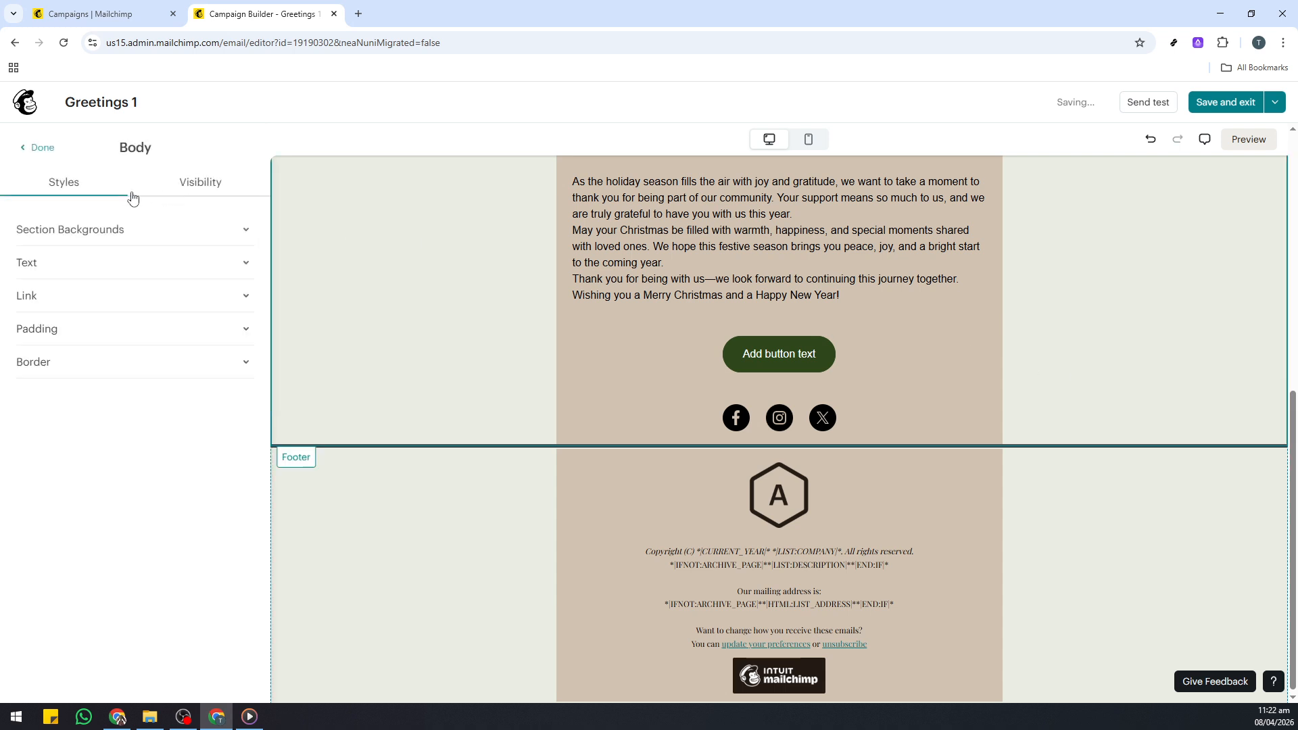
pyautogui.click(76, 159)
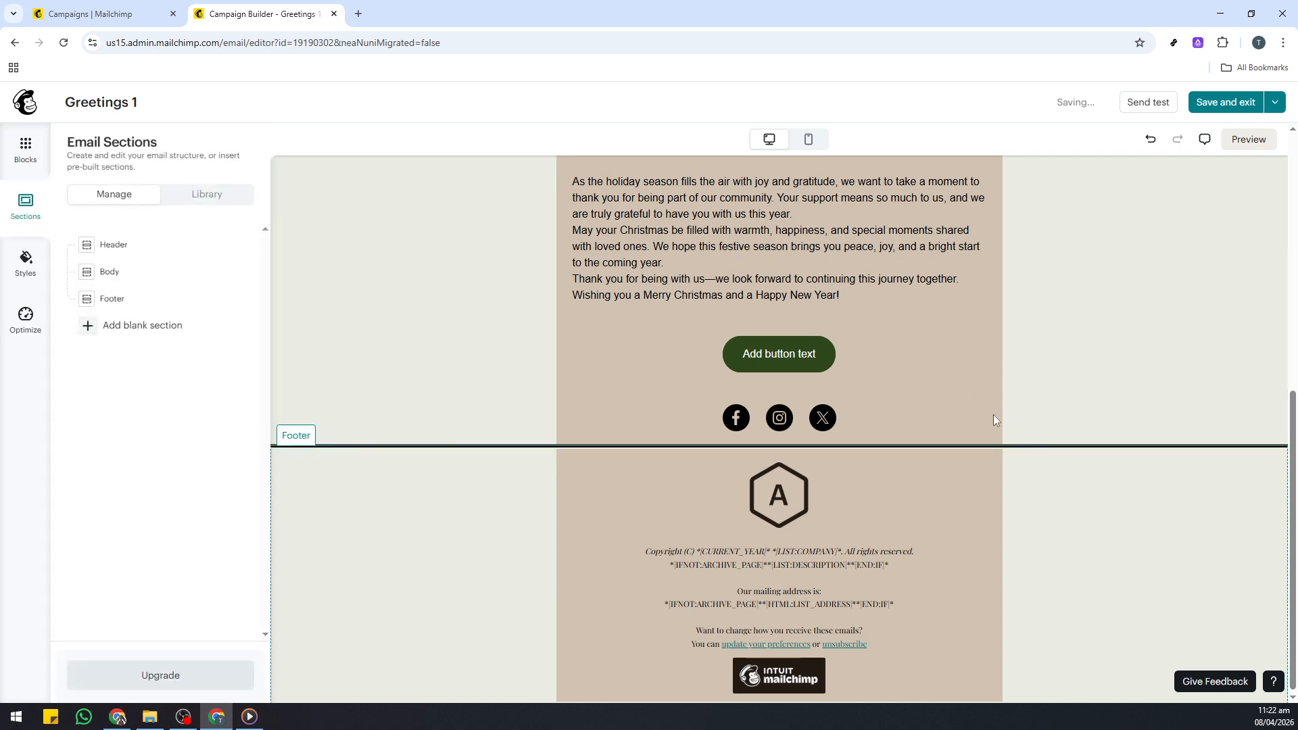
pyautogui.scroll(3, 1052, 522)
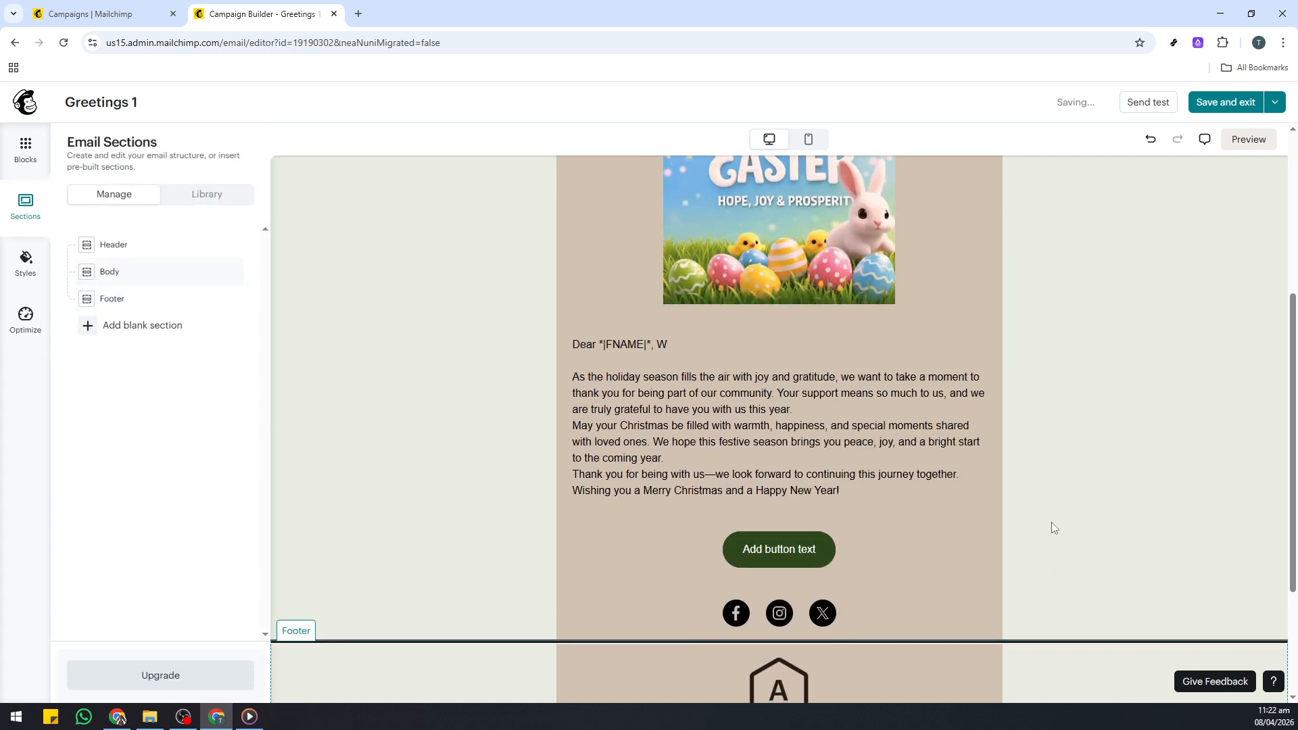